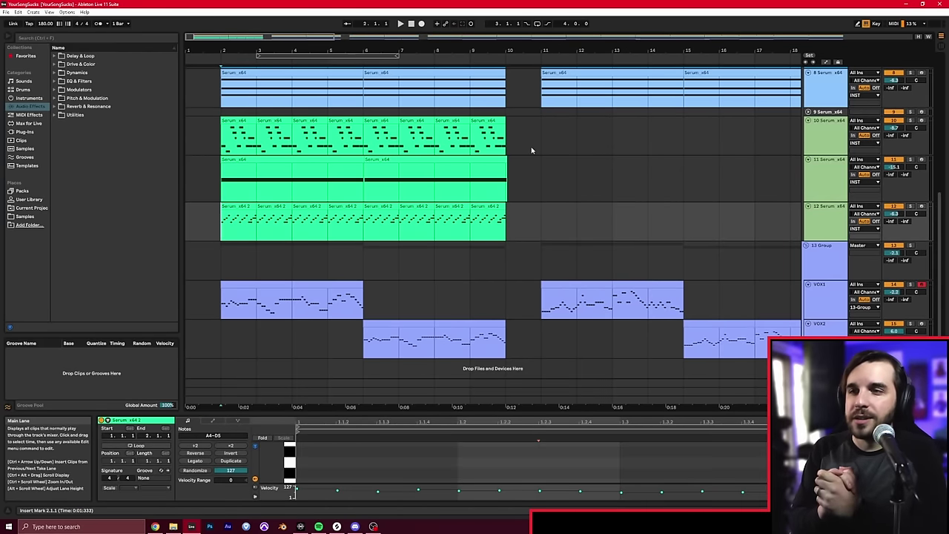
Play the full arrangement from bar 2 to the end of the first section and return the insert marker to bar 2
key("space")
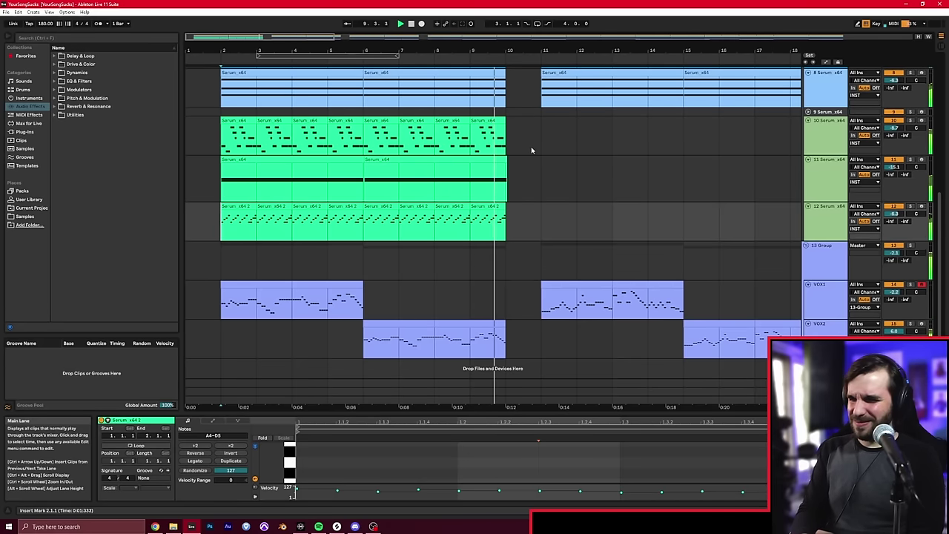
key("space")
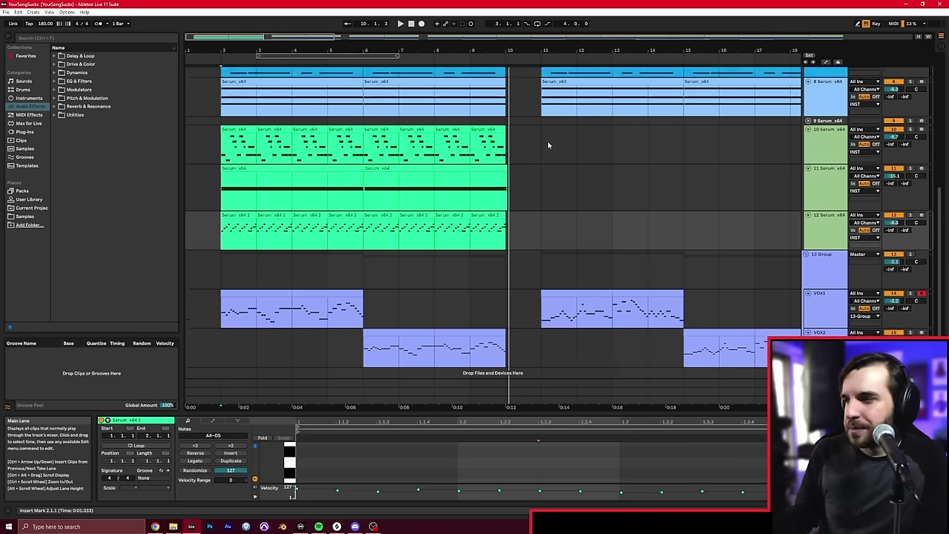
scroll(549, 146, "up", 3)
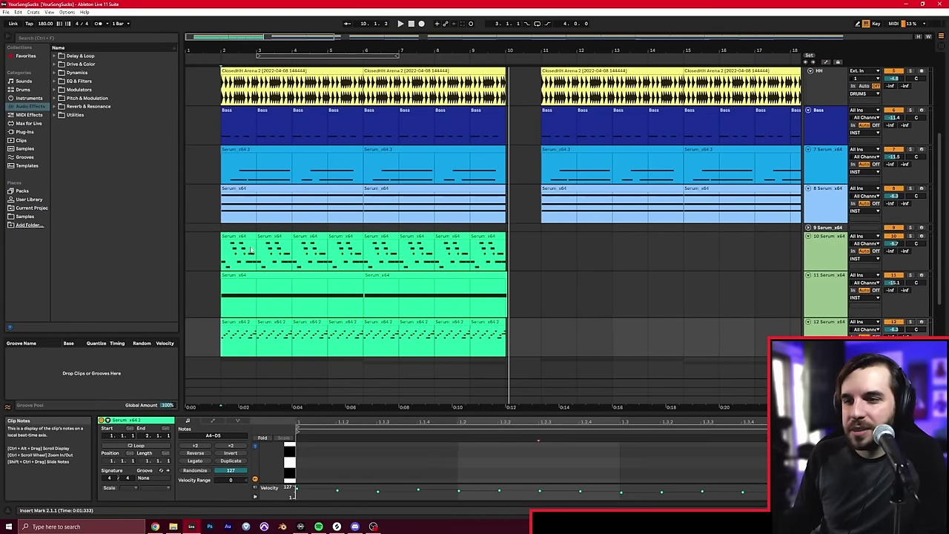
left_click(221, 229)
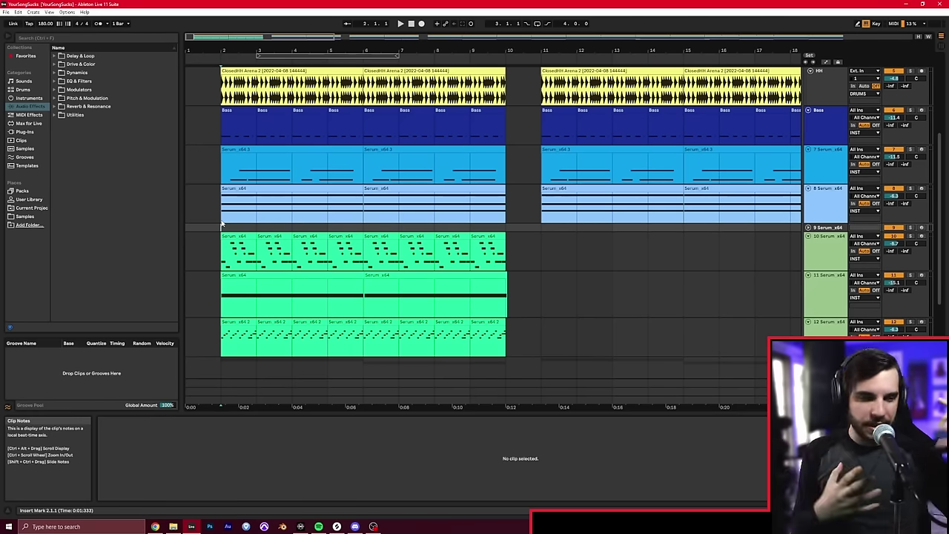
Mute the 13 Group holding the VOX tracks and play the arrangement from bar 2 without them
scroll(448, 224, "down", 6)
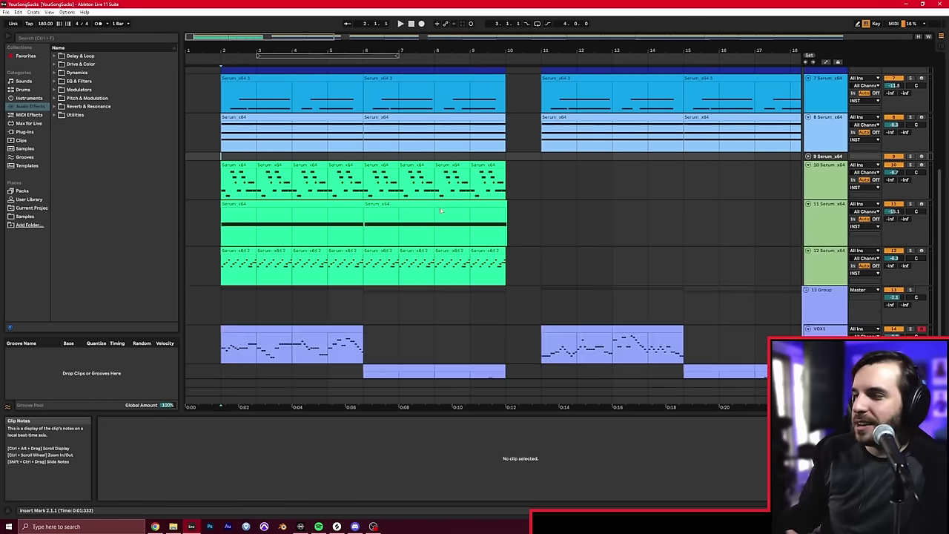
scroll(451, 227, "up", 14)
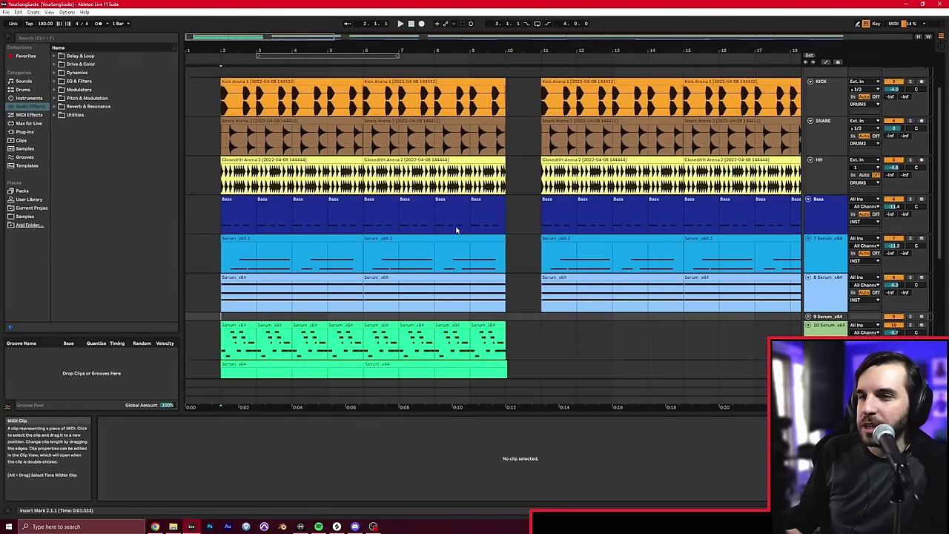
scroll(456, 231, "down", 4)
scroll(482, 244, "down", 5)
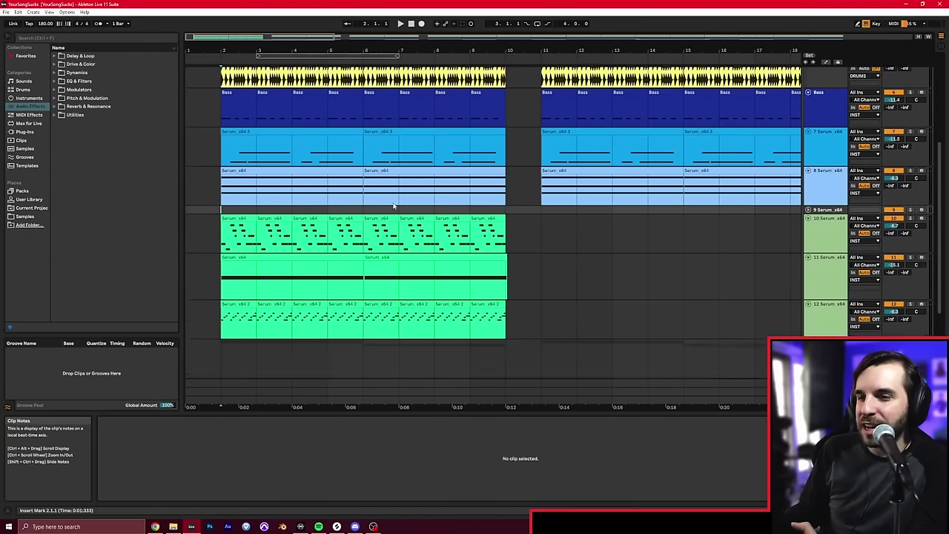
scroll(563, 276, "up", 2)
scroll(579, 282, "down", 7)
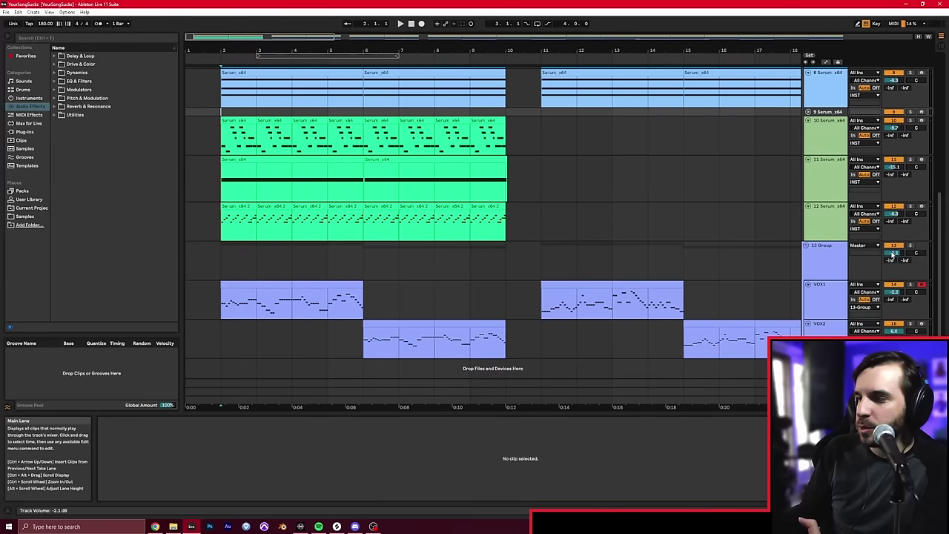
scroll(500, 333, "up", 7)
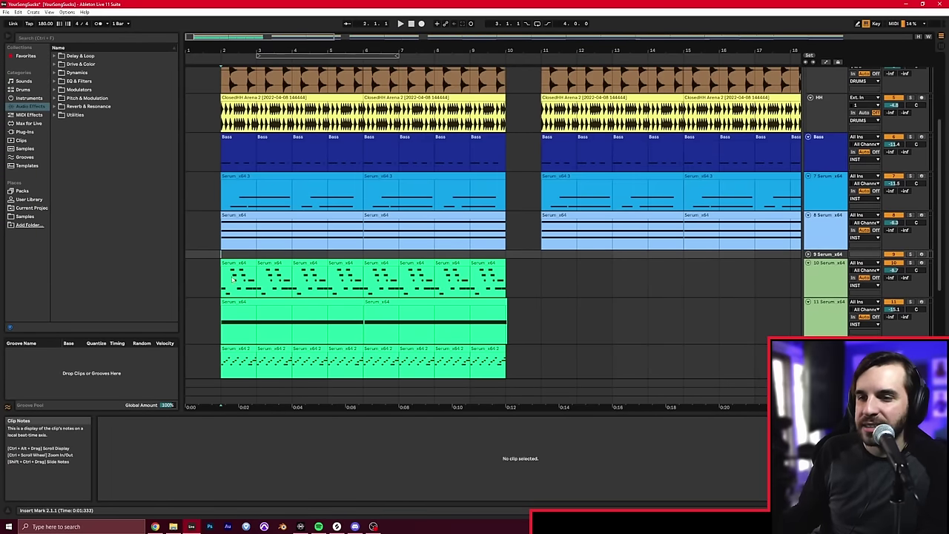
left_click(223, 250)
key("space")
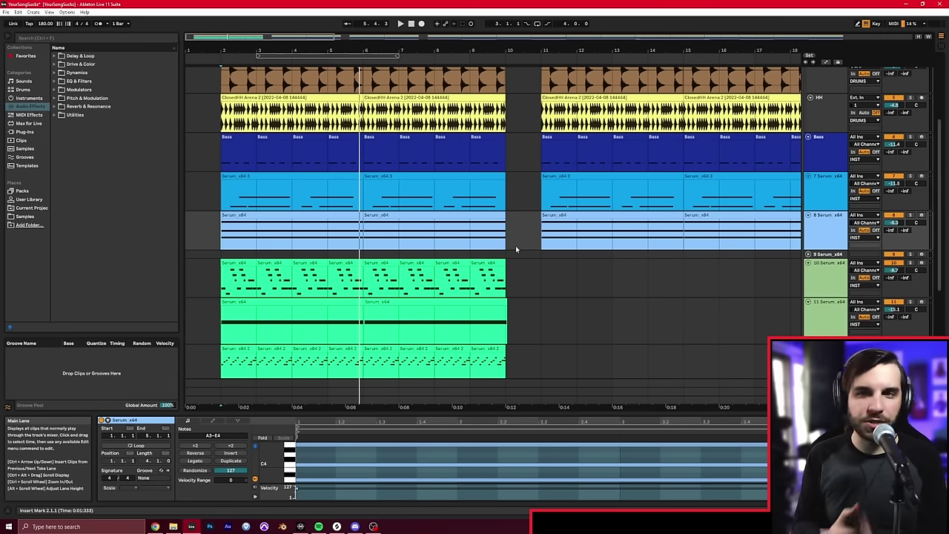
Solo the DRUMS group and play it from bar 2
scroll(516, 245, "down", 3)
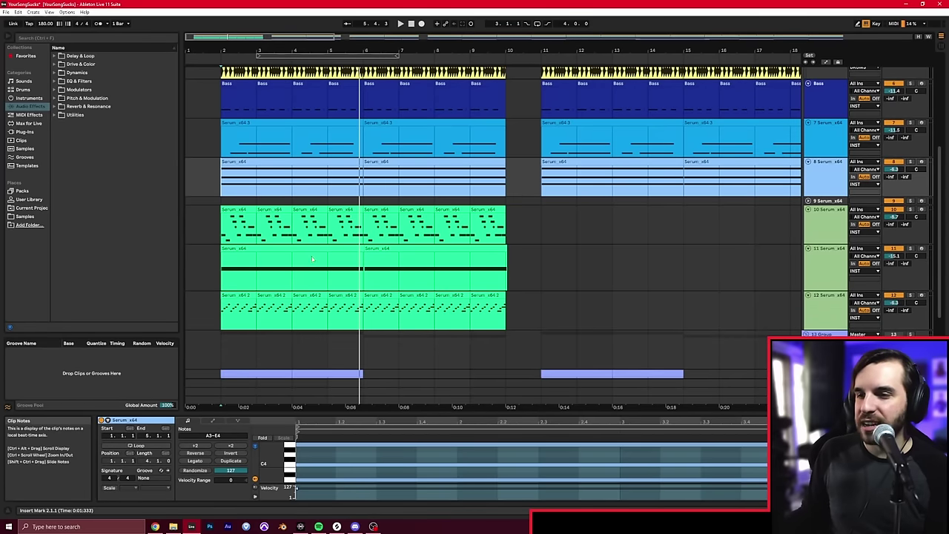
scroll(240, 231, "up", 5)
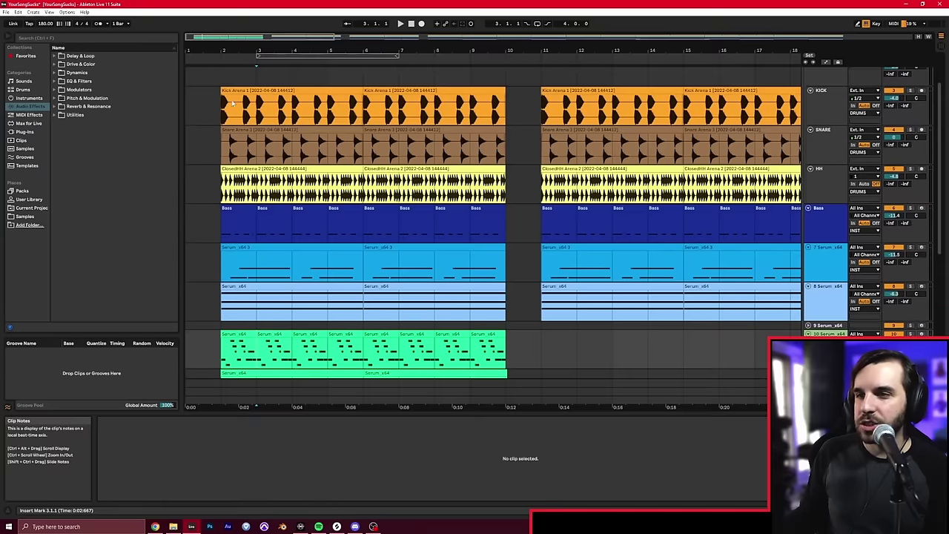
scroll(519, 223, "up", 2)
left_click(911, 87)
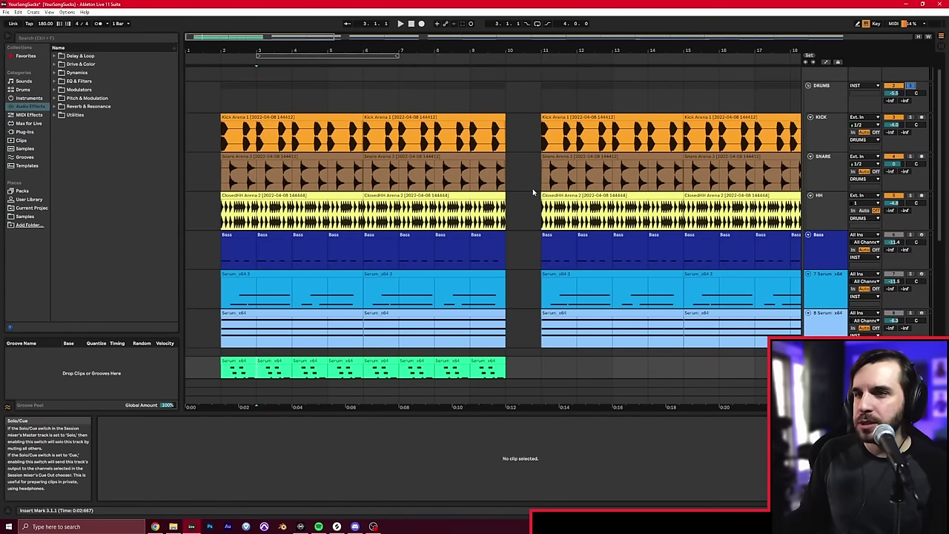
left_click(220, 139)
key("space")
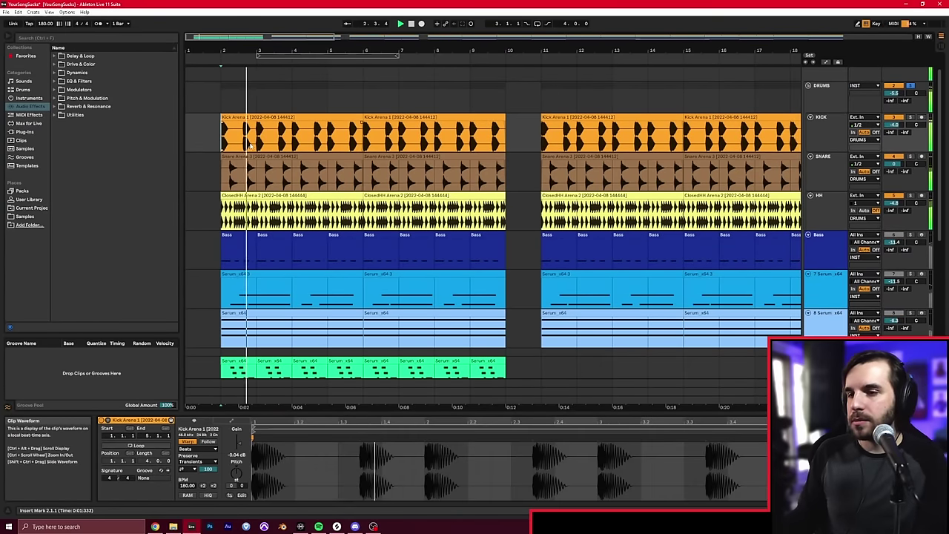
Audition the Bass track and the 7 Serum_x64 track one after the other in solo from bar 2
left_click(910, 236)
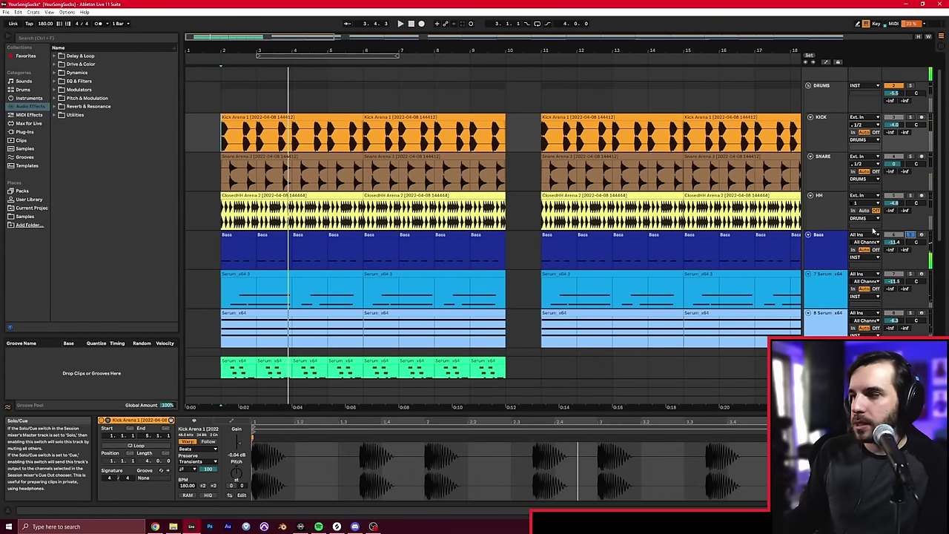
scroll(569, 201, "down", 3)
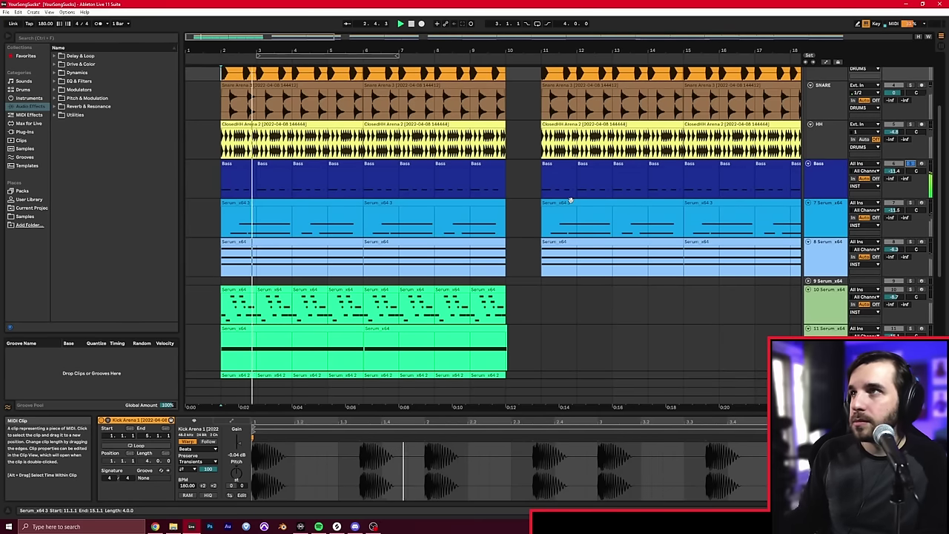
scroll(241, 210, "down", 1)
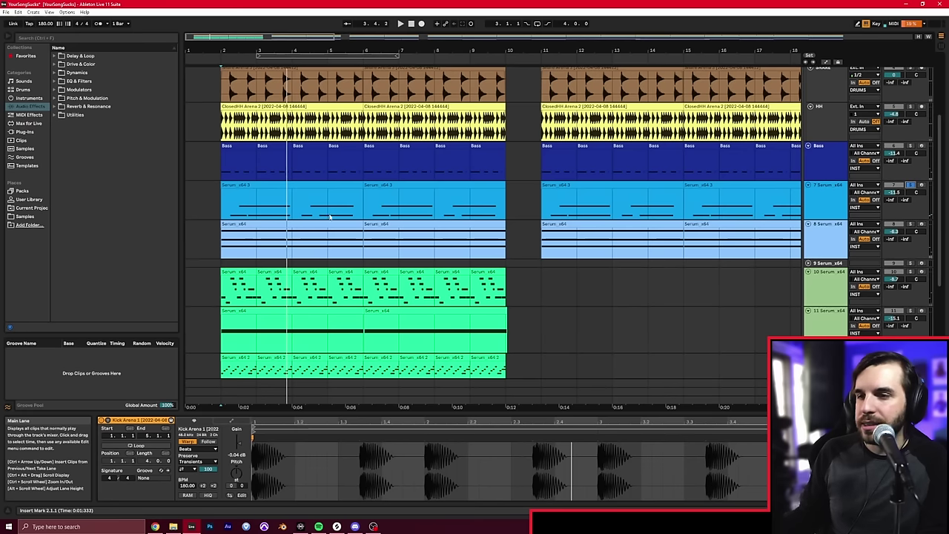
key("space")
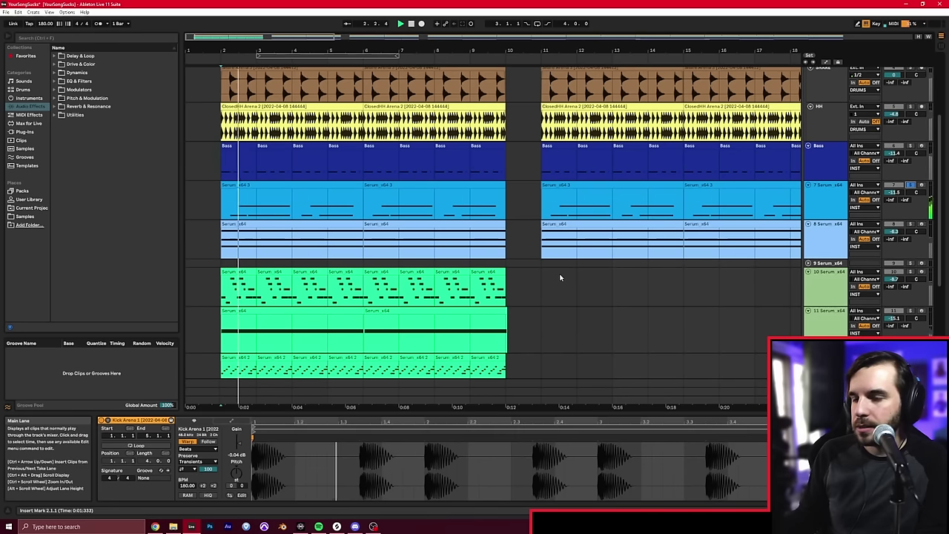
Switch the solo from track 7 to the 8 Serum_x64 track and play it from bar 2
left_click(911, 185)
left_click(910, 224)
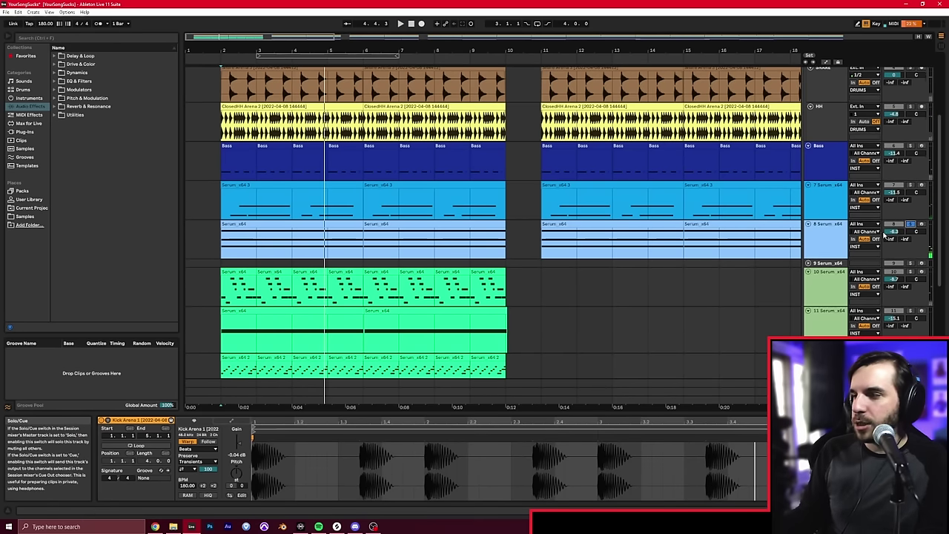
key("space")
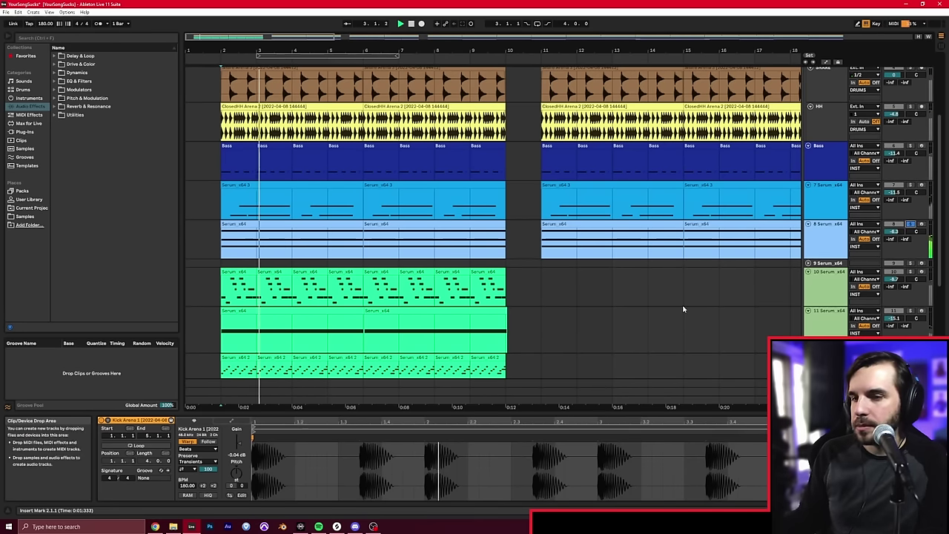
Solo the 10 Serum_x64 track in place of track 8 and play it from bar 2
scroll(683, 311, "down", 2)
scroll(481, 257, "down", 1)
scroll(481, 256, "down", 1)
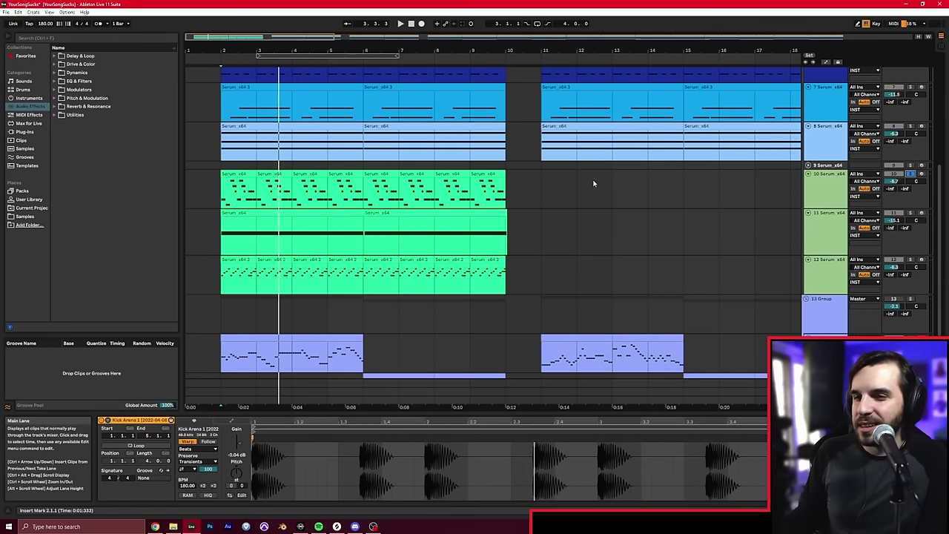
key("space")
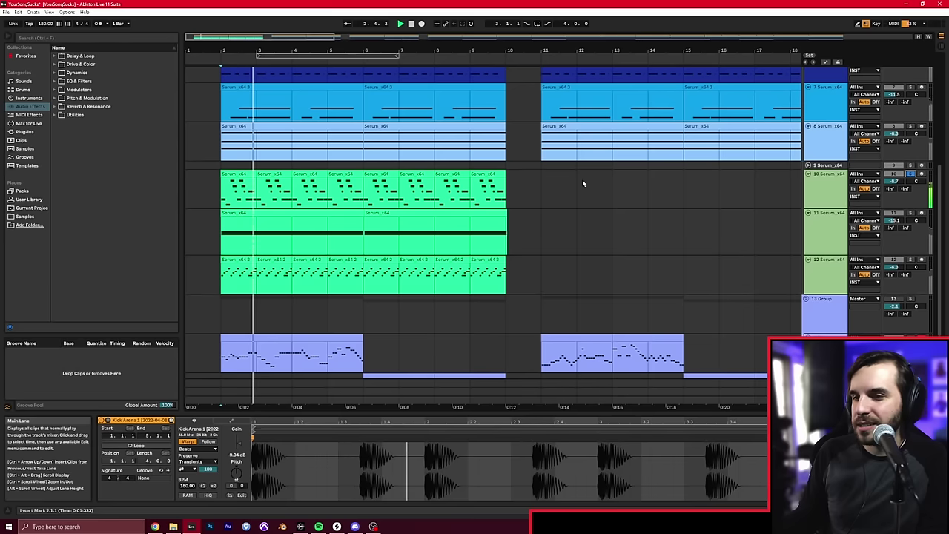
key("space")
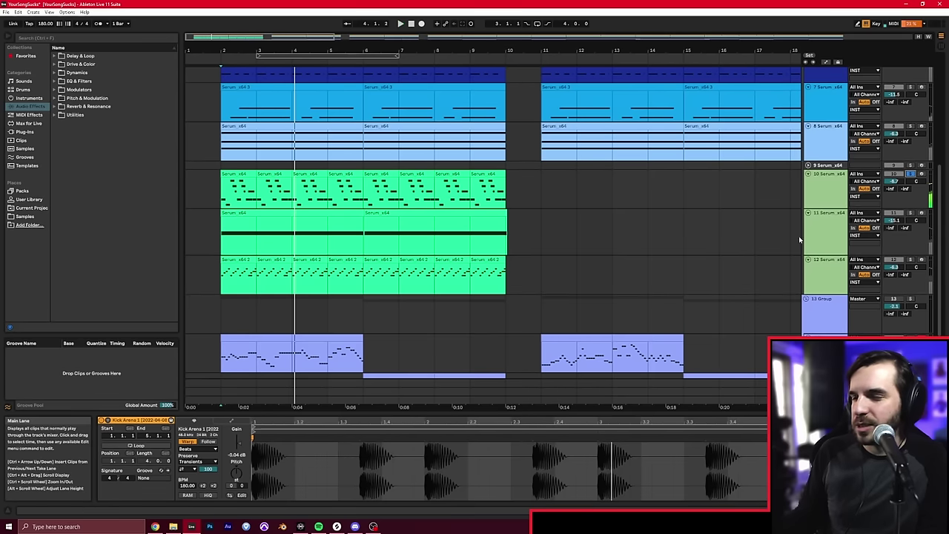
Audition the 11 Serum_x64 and 12 Serum_x64 tracks one after the other in solo from bar 2
left_click(910, 213)
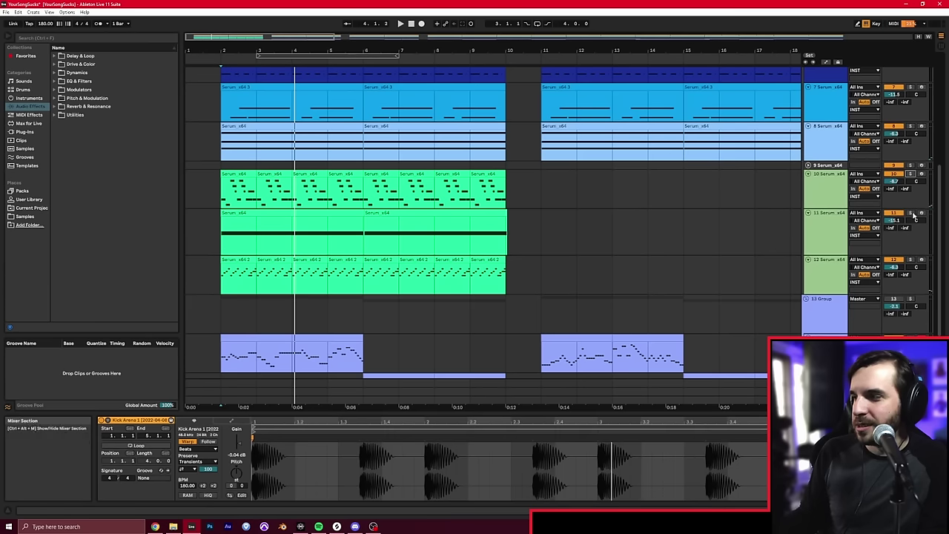
key("space")
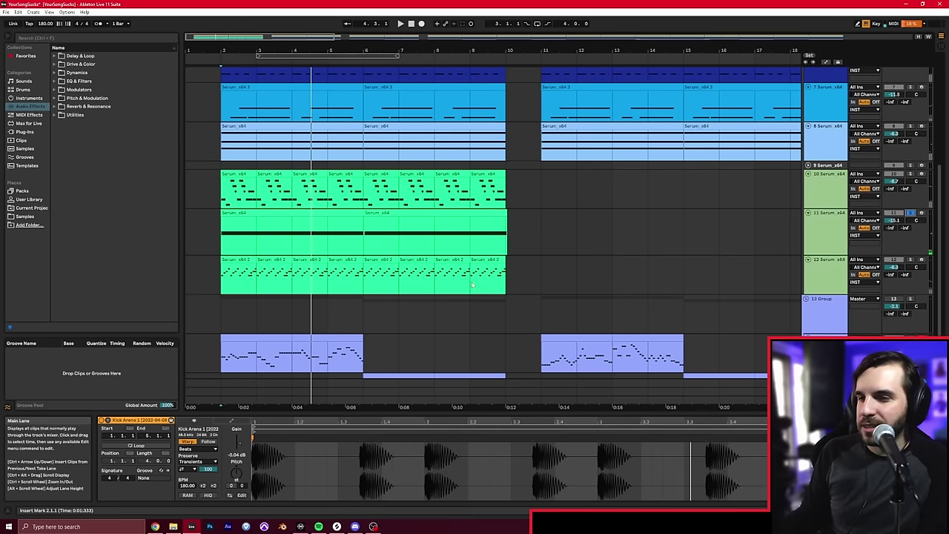
key("space")
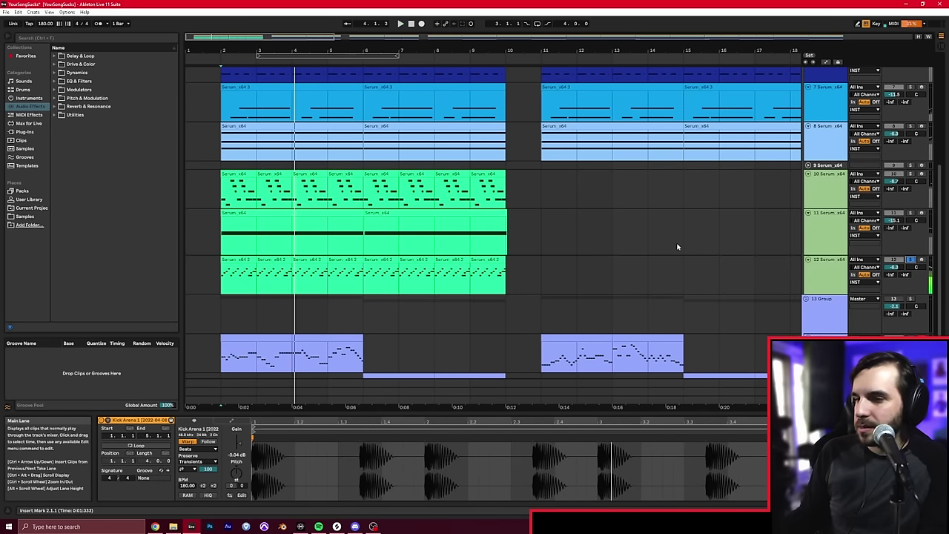
Turn off the solo on track 12 and play all the instrumental tracks together from bar 2
left_click(544, 272)
key("space")
scroll(583, 295, "up", 3)
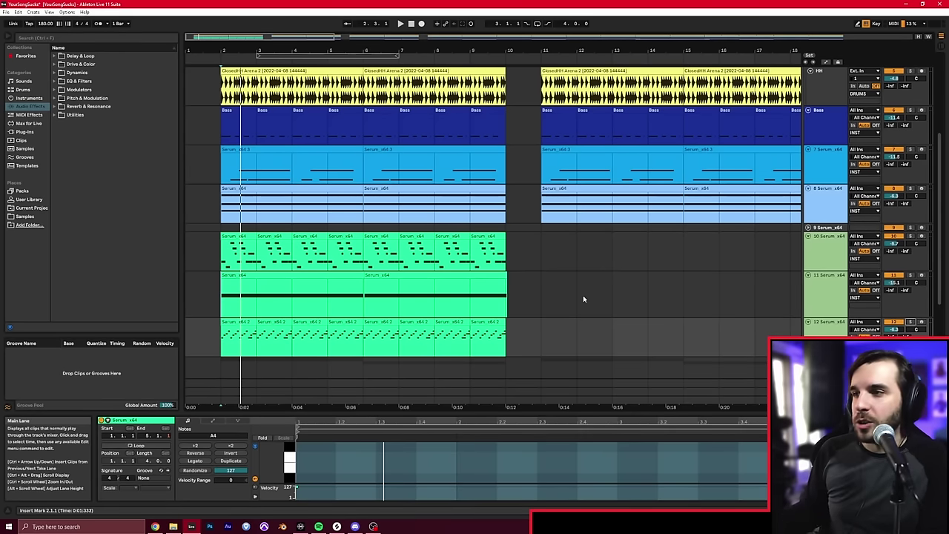
left_click(583, 299)
left_click(217, 251)
key("space")
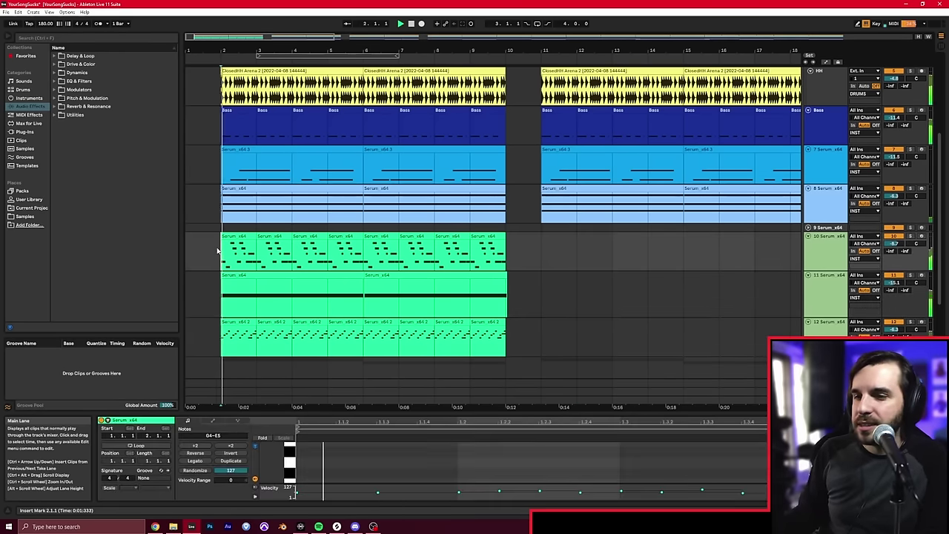
scroll(334, 256, "up", 3)
scroll(375, 260, "down", 4)
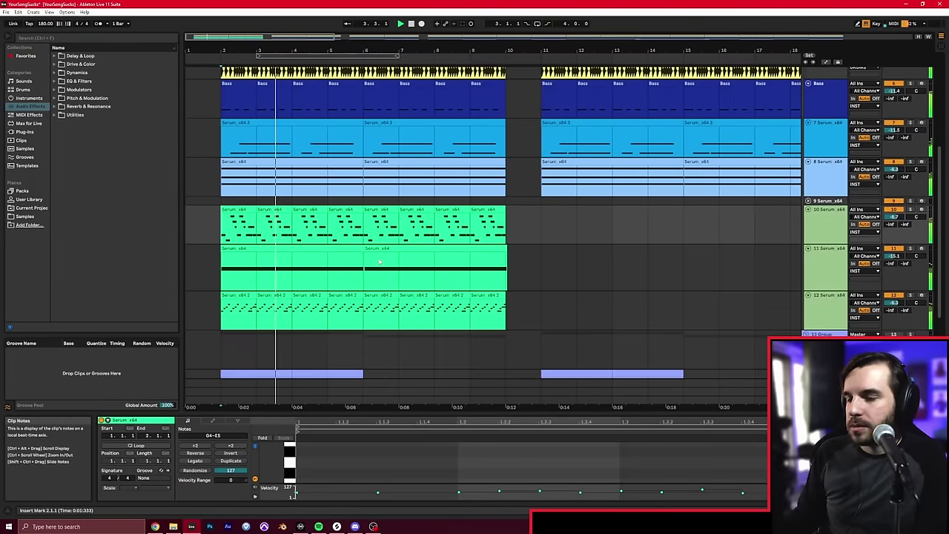
key("space")
Deactivate all clips on Serum tracks 10, 11 and 12 between bars 2 and 11, and play the arrangement without them
left_click_drag(542, 319, 242, 224)
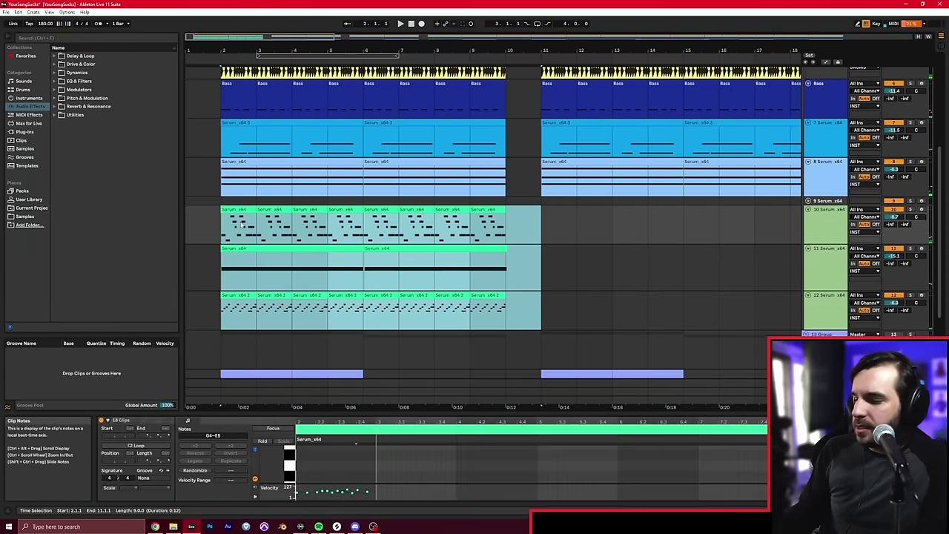
key("0")
key("space")
scroll(282, 227, "up", 3)
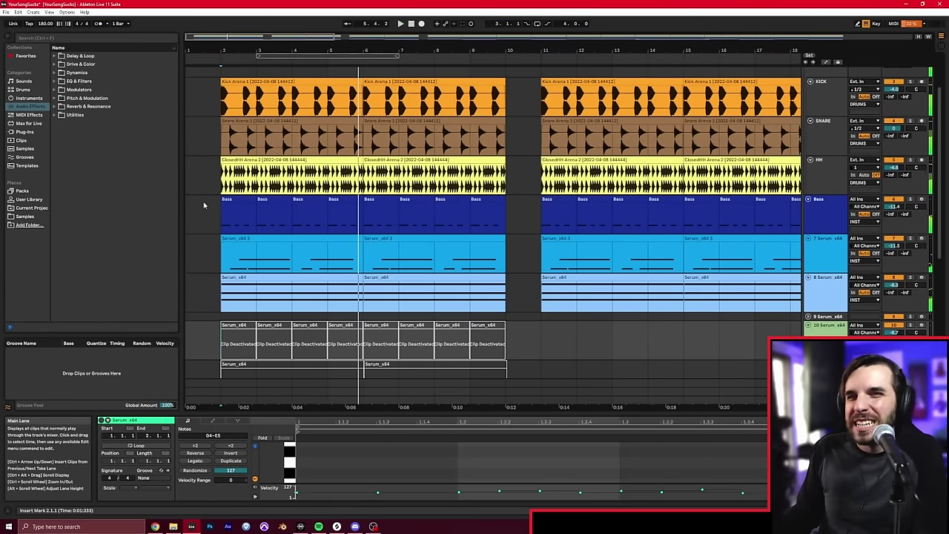
Unmute the 13 Group and play the arrangement from bar 2 with the vocal melodies and the deactivated Serum layers left out
scroll(222, 208, "down", 5)
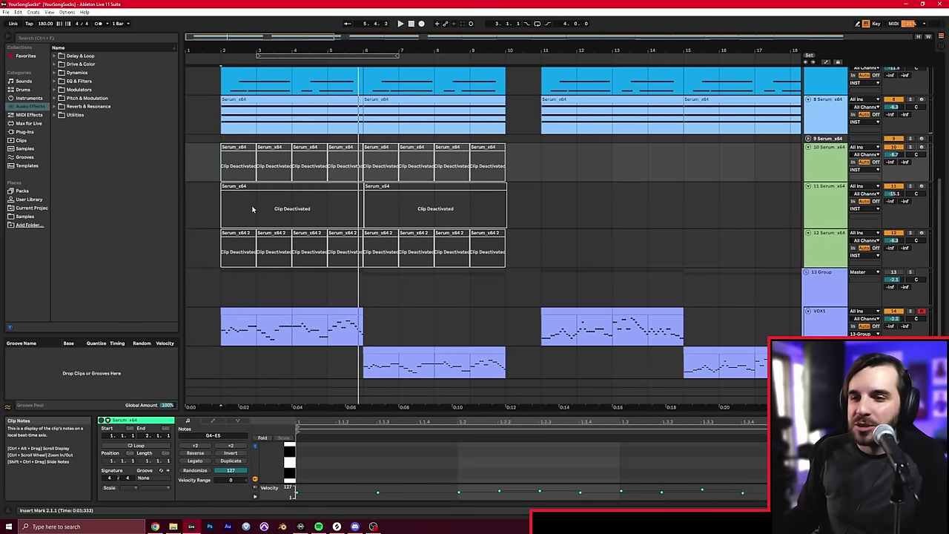
scroll(253, 209, "down", 1)
left_click(218, 264)
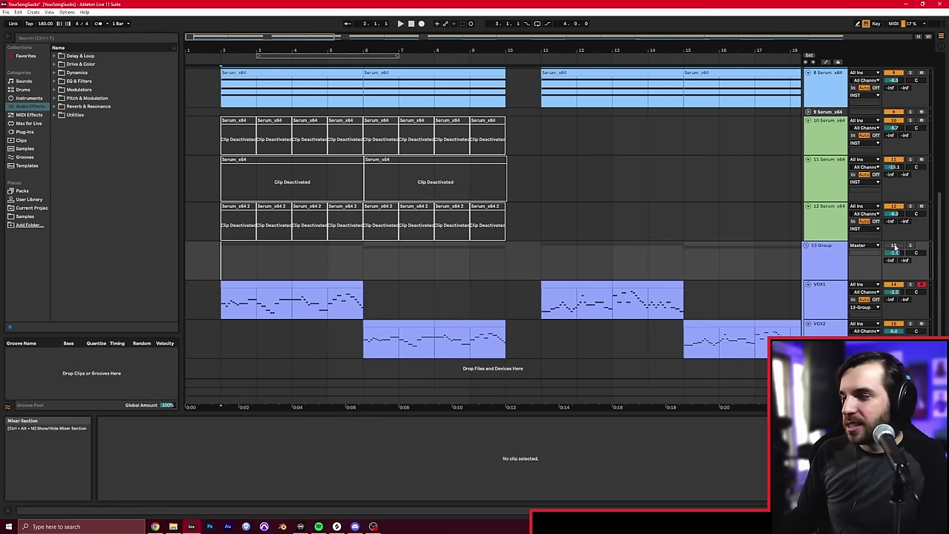
key("space")
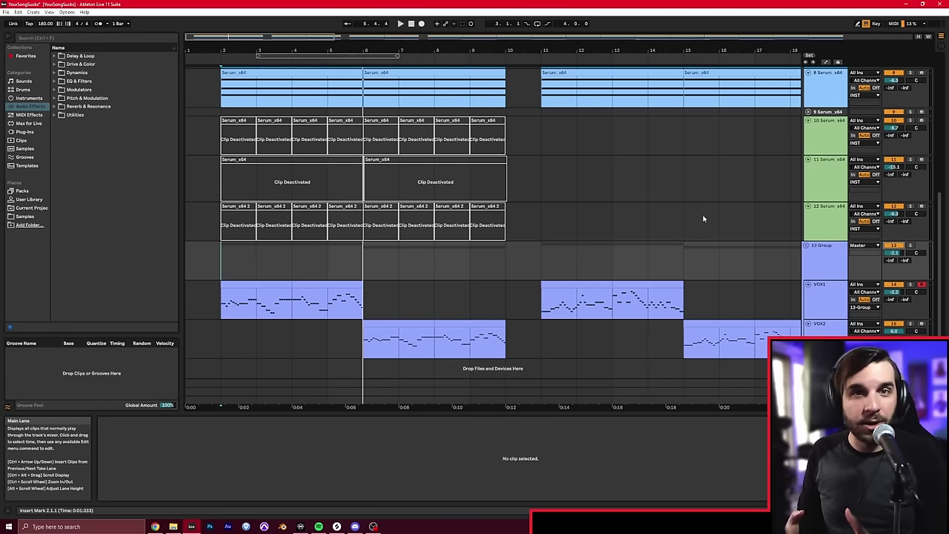
scroll(704, 219, "up", 5)
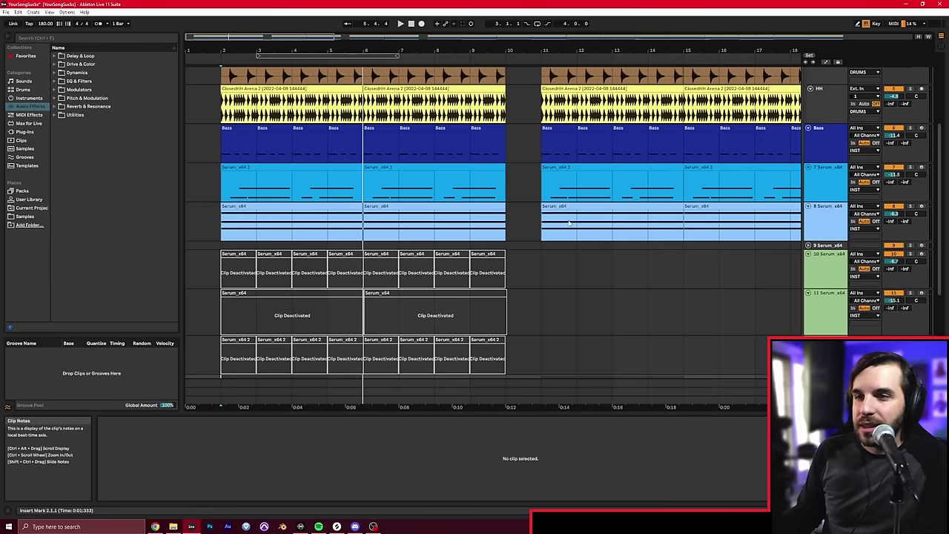
Open the first Bass clip at bar 2 in the note editor and enlarge the editor to view its notes
scroll(560, 219, "up", 1)
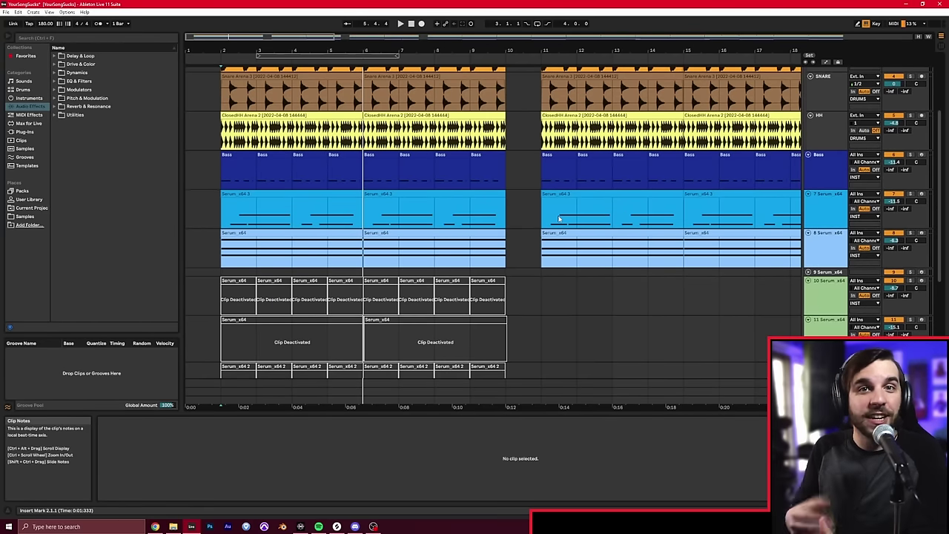
scroll(400, 208, "up", 1)
left_click(245, 196)
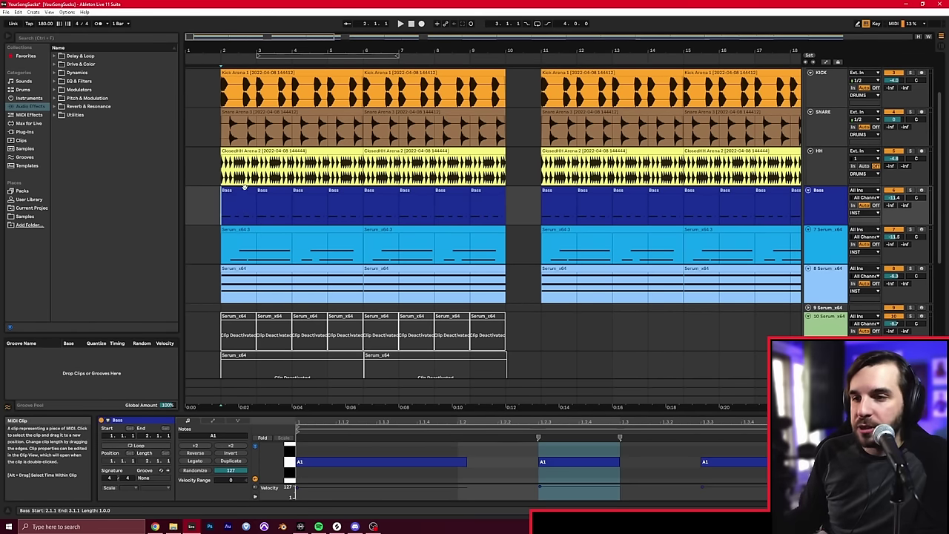
left_click(244, 188)
left_click_drag(556, 412, 547, 223)
left_click(519, 382)
scroll(508, 367, "down", 3)
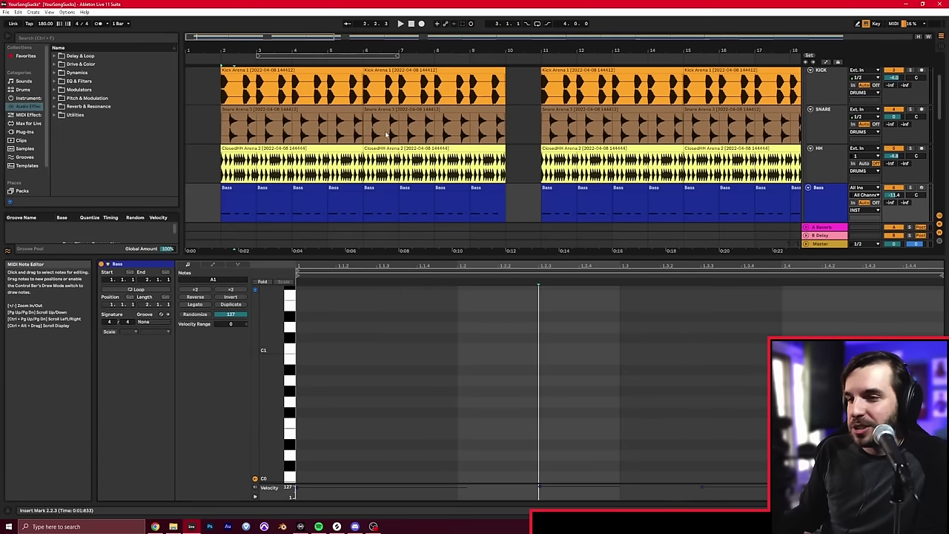
Audition the Bass track in solo from bar 2
scroll(368, 141, "down", 3)
scroll(305, 153, "up", 1)
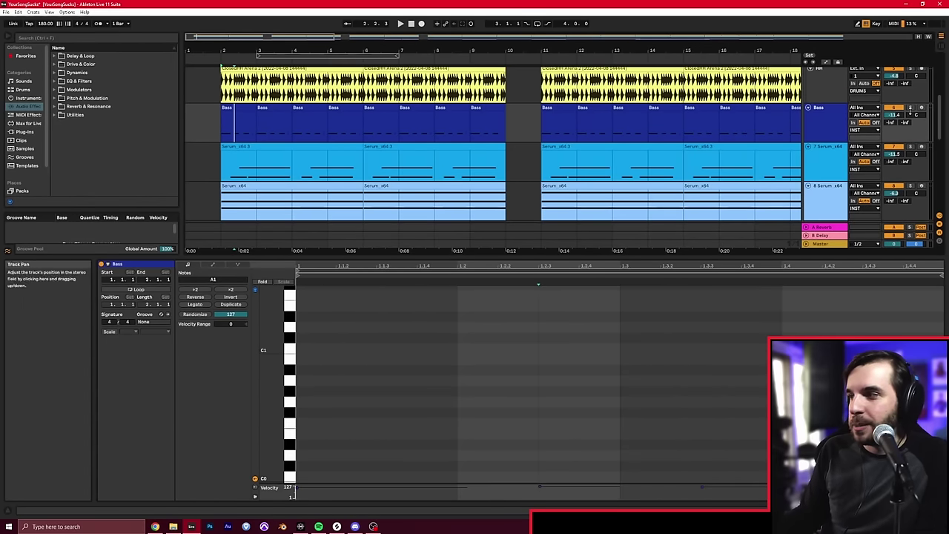
key("space")
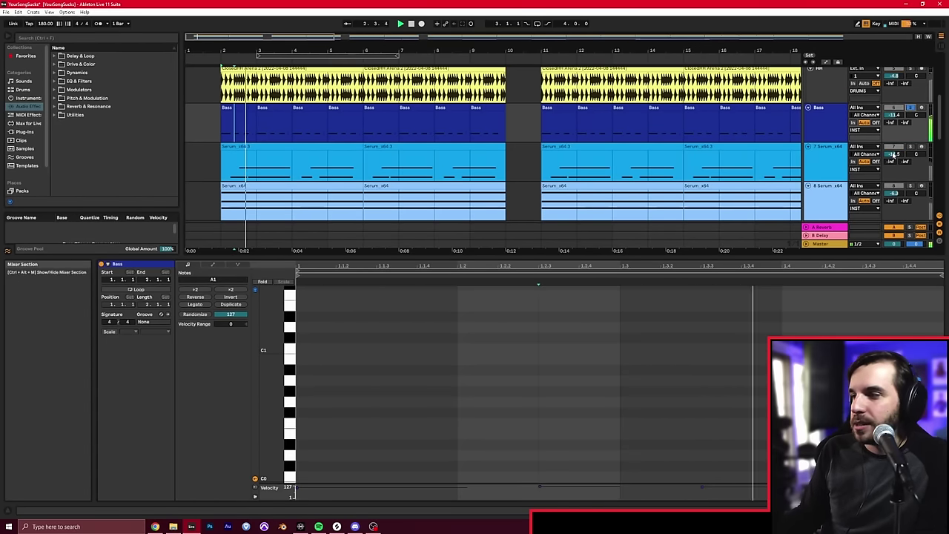
key("space")
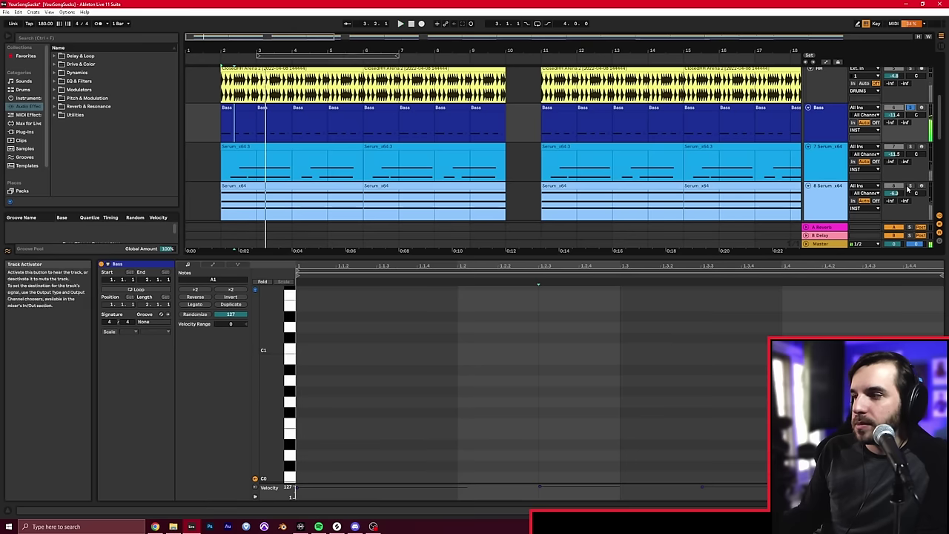
Open the first clip on track 8 Serum_x64 and audition that track in solo
left_click(284, 188)
left_click(312, 355)
scroll(312, 349, "up", 1)
key("space")
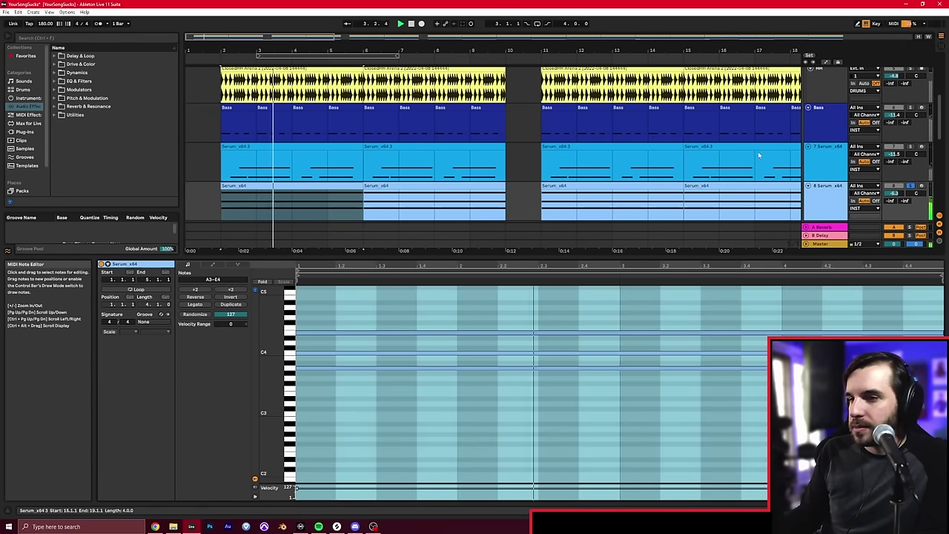
Open the first clip on track 7 Serum_x64 and audition it soloed together with track 8
left_click(298, 169)
left_click(360, 330)
scroll(360, 330, "up", 2)
key("space")
key("space")
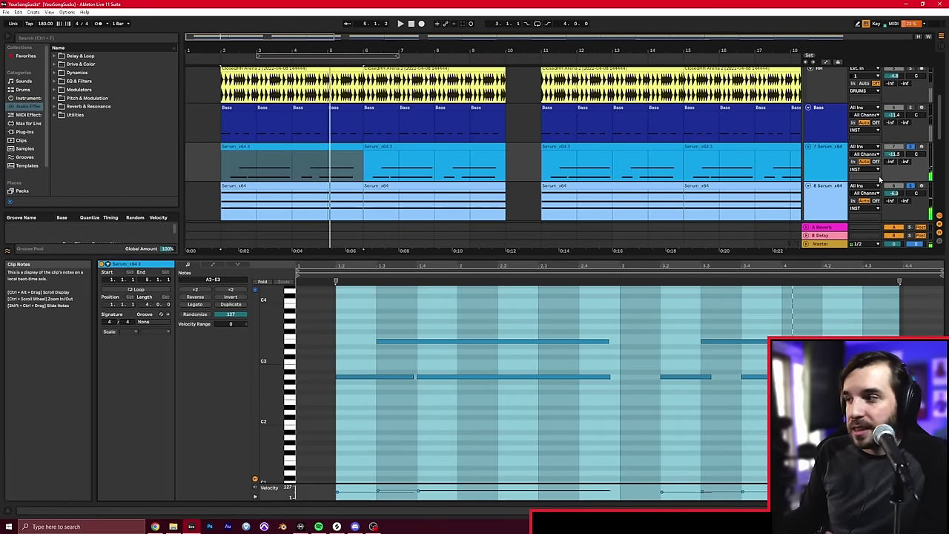
Turn off the solos on tracks 7 and 8 and play the remaining layers together from bar 2
left_click(886, 151)
scroll(853, 167, "down", 5)
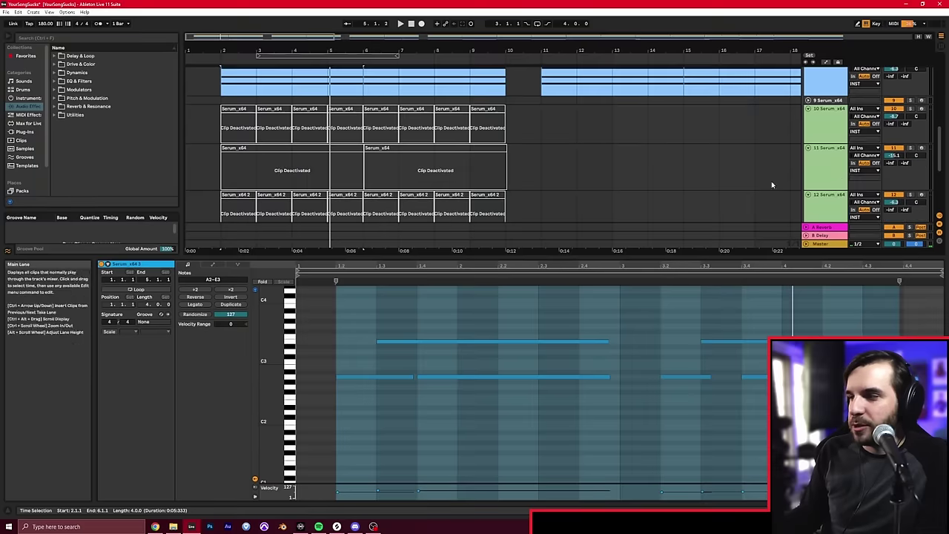
scroll(844, 178, "down", 2)
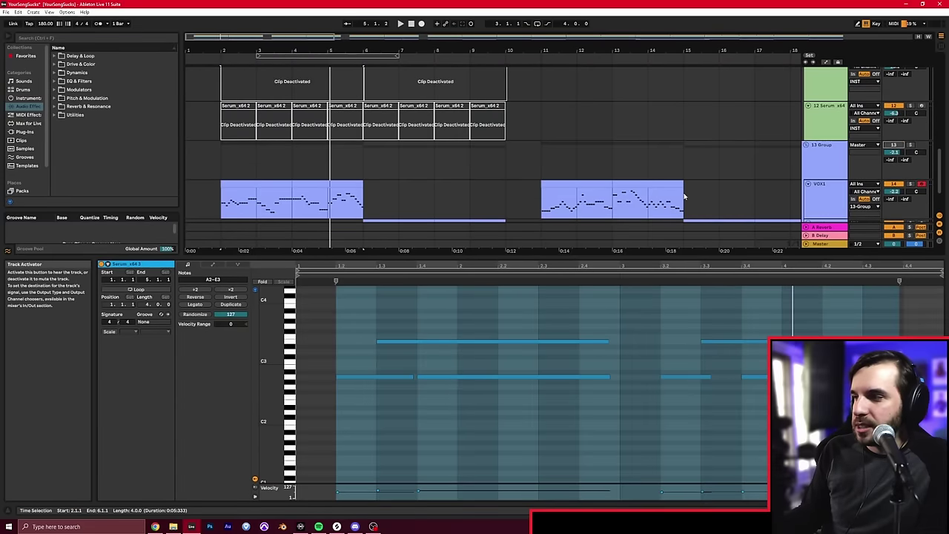
scroll(582, 228, "up", 3)
scroll(581, 222, "up", 4)
key("space")
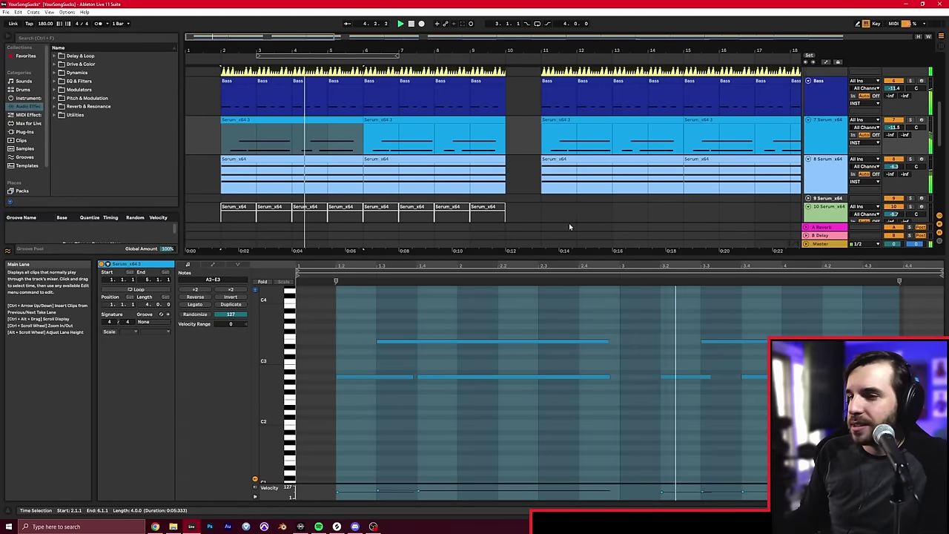
Open the first VOX1 clip at bar 2 and play its melody in solo
scroll(605, 212, "down", 5)
scroll(608, 212, "down", 1)
left_click(257, 156)
left_click(480, 436)
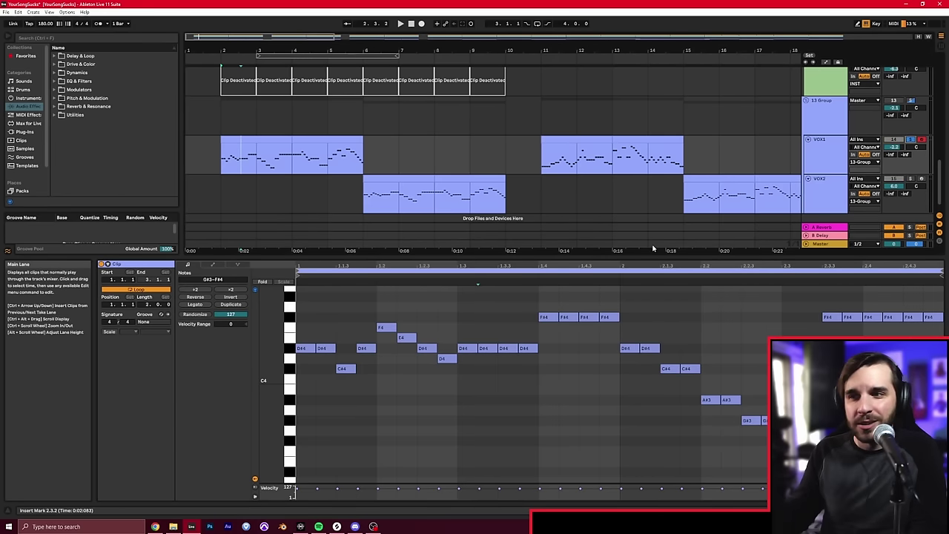
key("space")
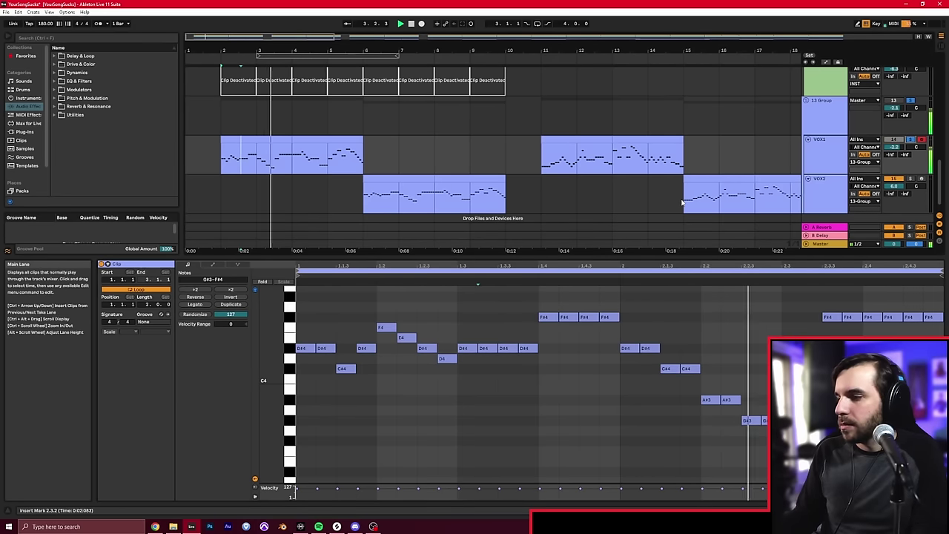
key("space")
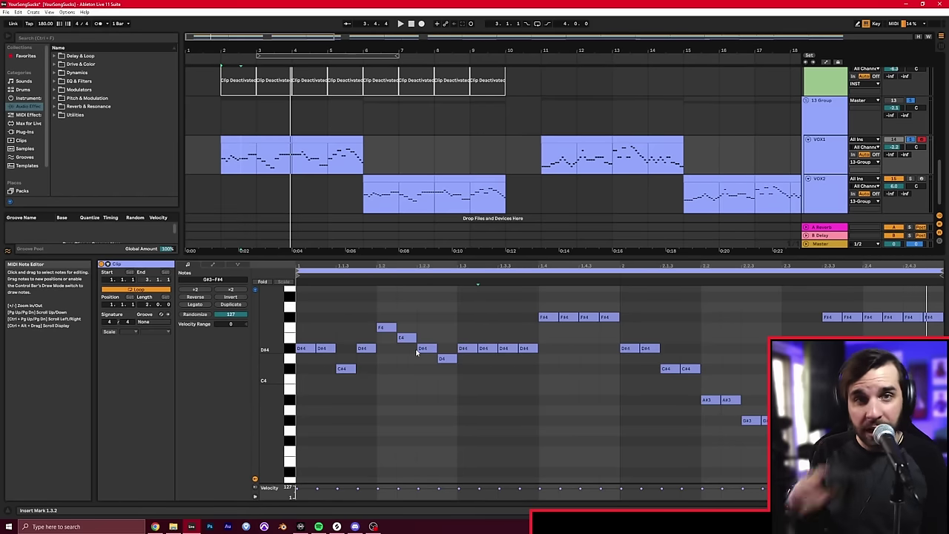
Open the VOX1 clip at bar 11 and examine its melody notes against the one at bar 2
scroll(315, 385, "down", 2)
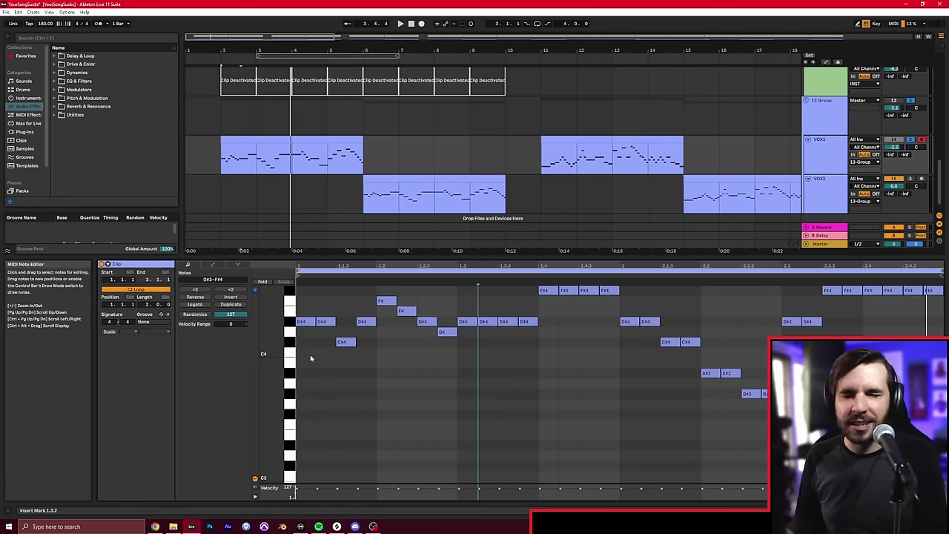
left_click(234, 163)
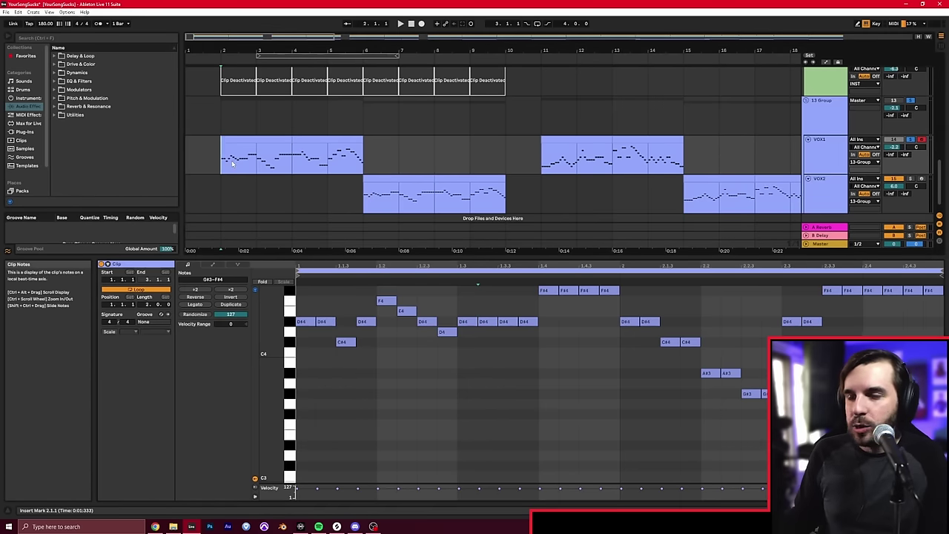
scroll(234, 163, "down", 1)
left_click(570, 159)
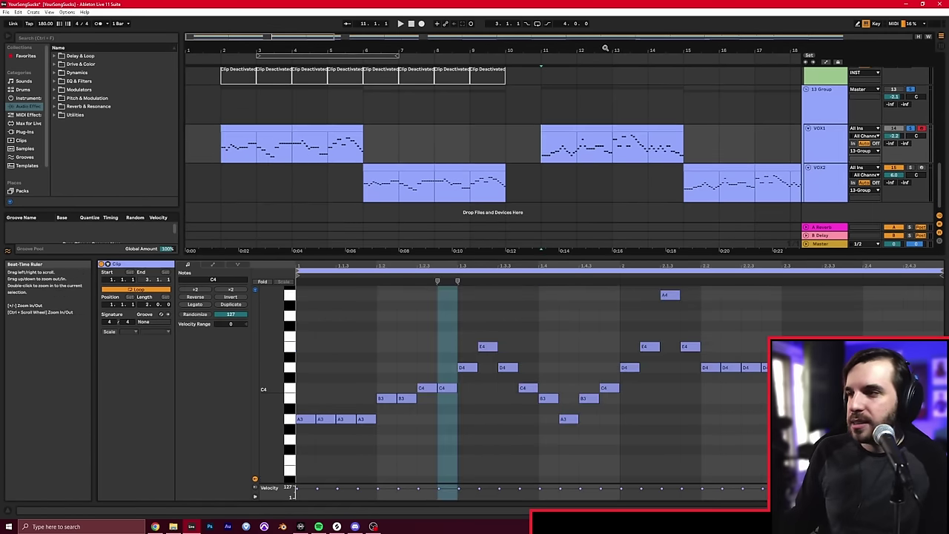
left_click(444, 436)
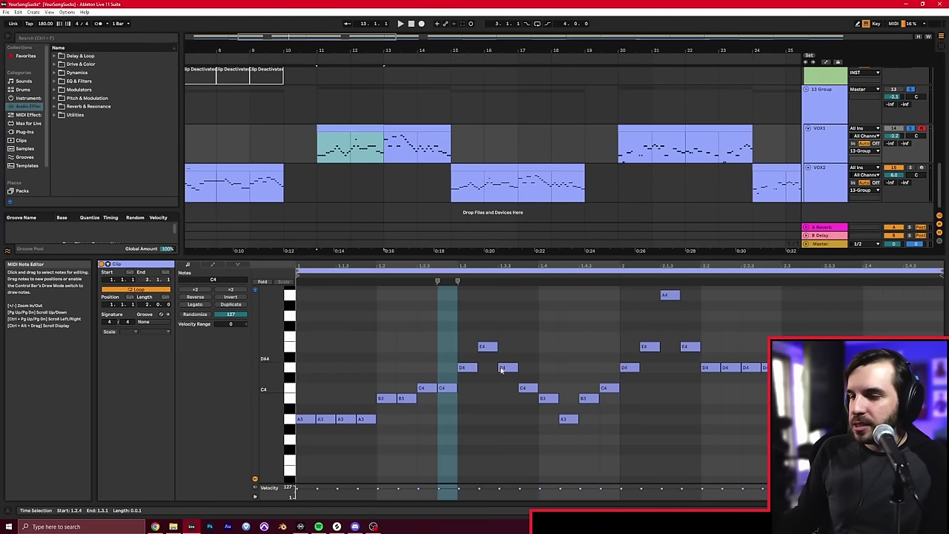
scroll(600, 388, "up", 1)
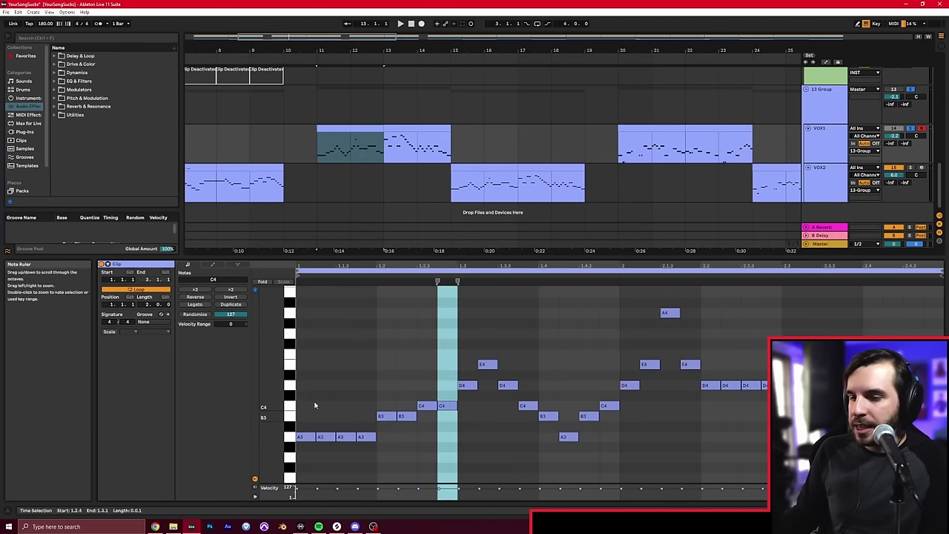
Join the VOX1 clips between bars 11 and 15 into one clip and play the section unsoloed with the other tracks
left_click(336, 415)
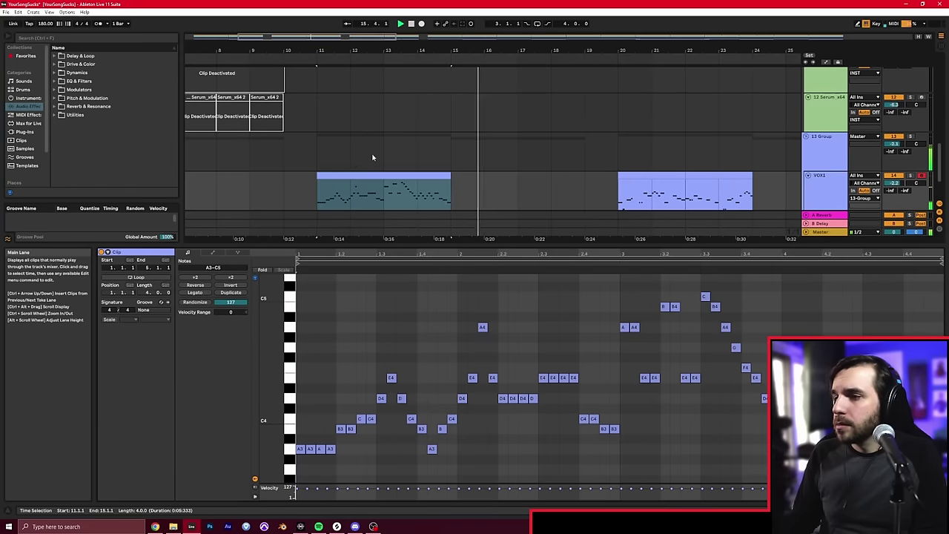
scroll(376, 158, "down", 2)
scroll(376, 158, "down", 1)
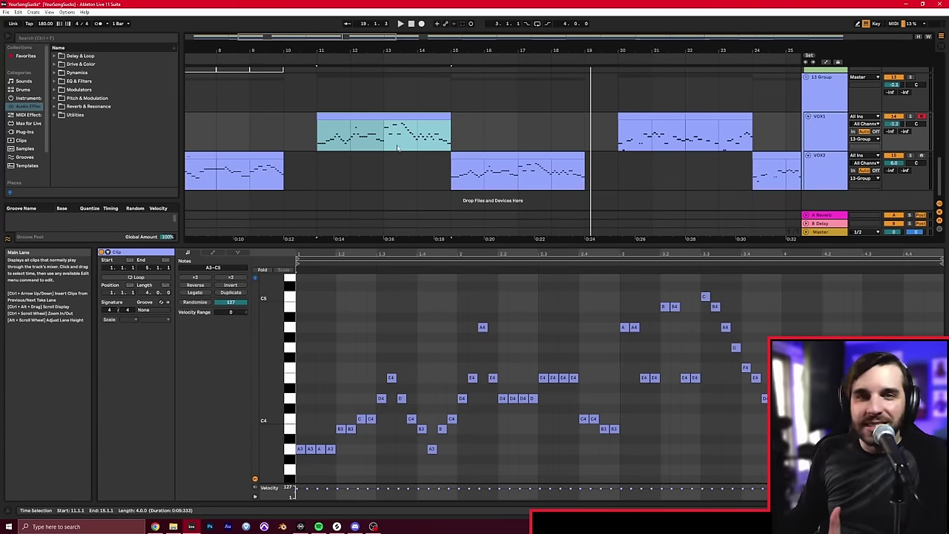
Open the VOX1 clip at bar 20 and play the vocal melodies from there
scroll(386, 156, "right", 4)
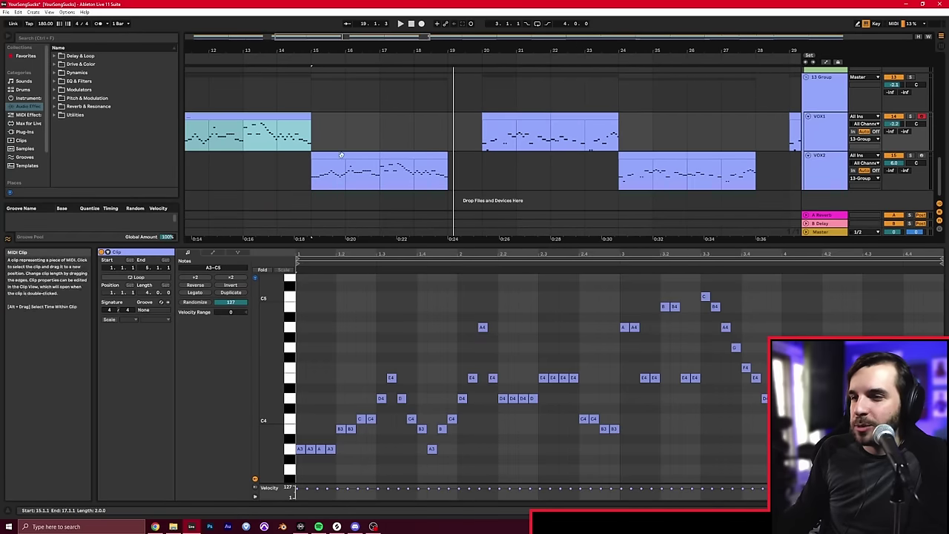
left_click(322, 427)
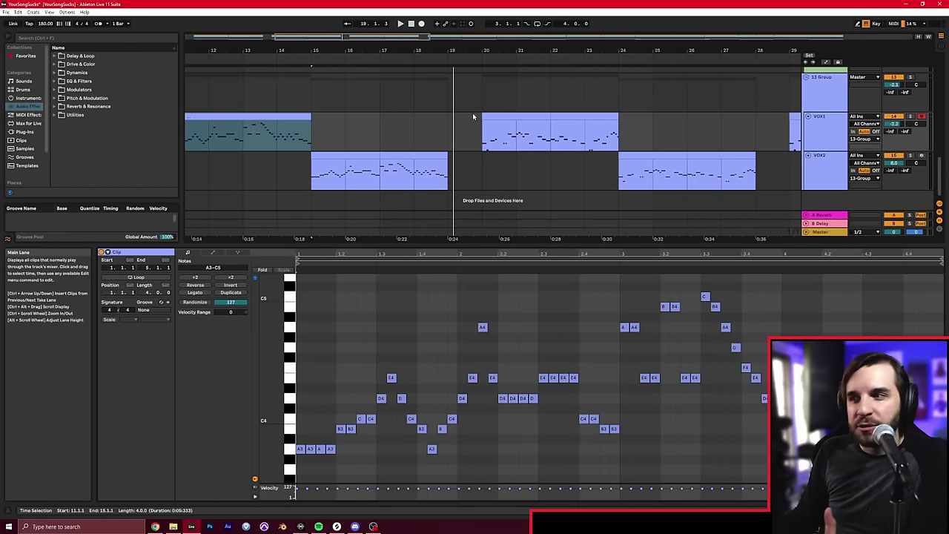
left_click(511, 123)
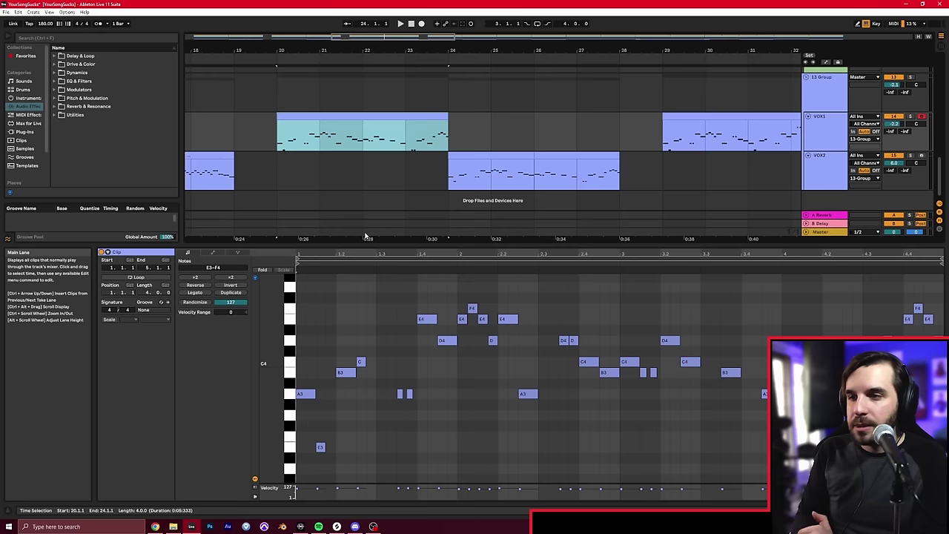
key("space")
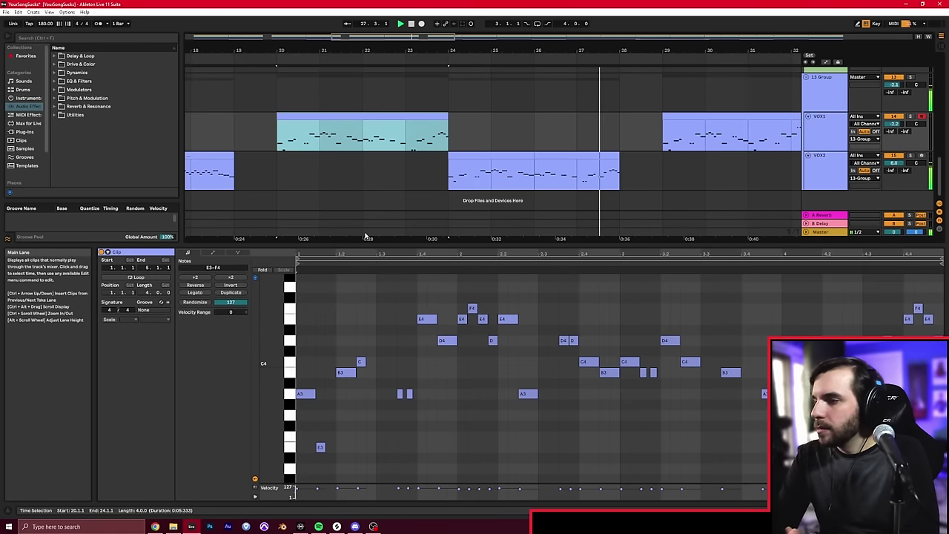
key("space")
Open the VOX1 clip at bar 29 and enlarge the note editor to examine its phrases
left_click_drag(382, 46, 385, 50)
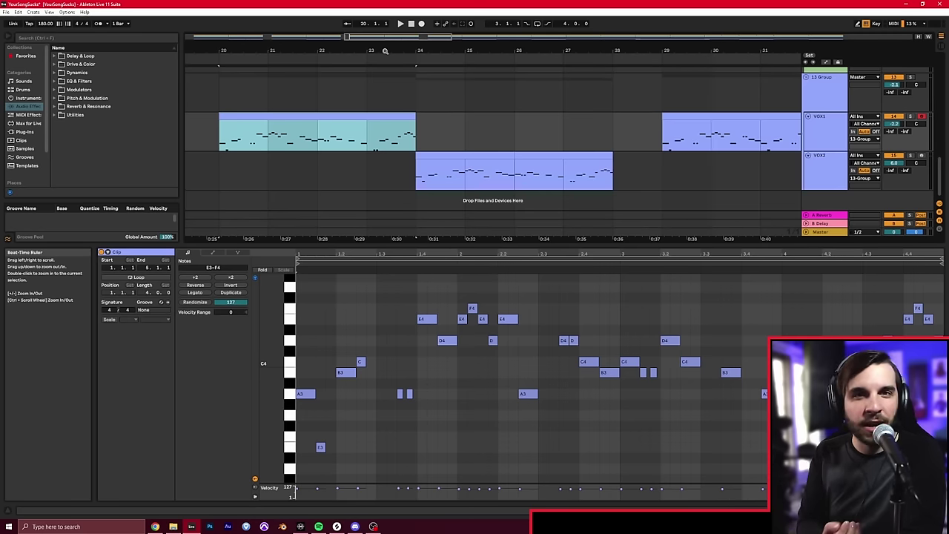
scroll(356, 163, "right", 10)
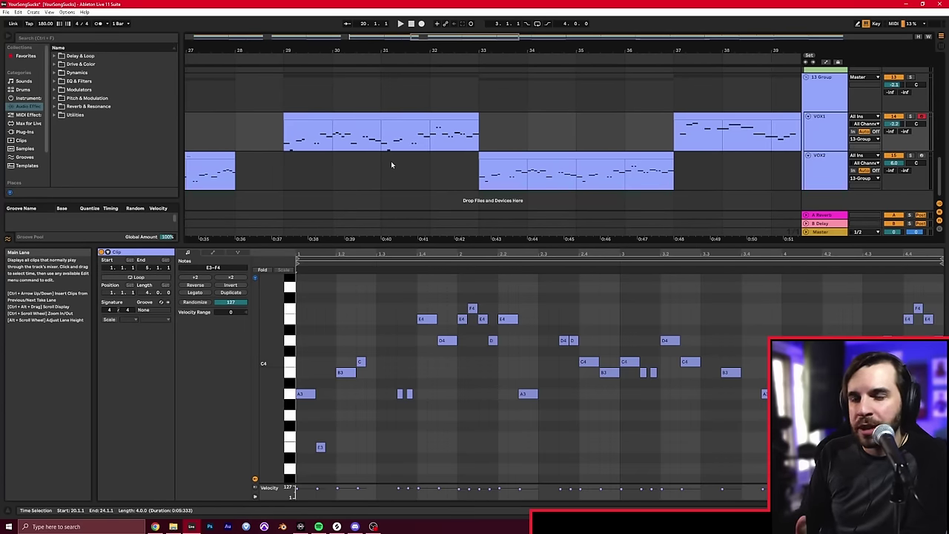
left_click(401, 114)
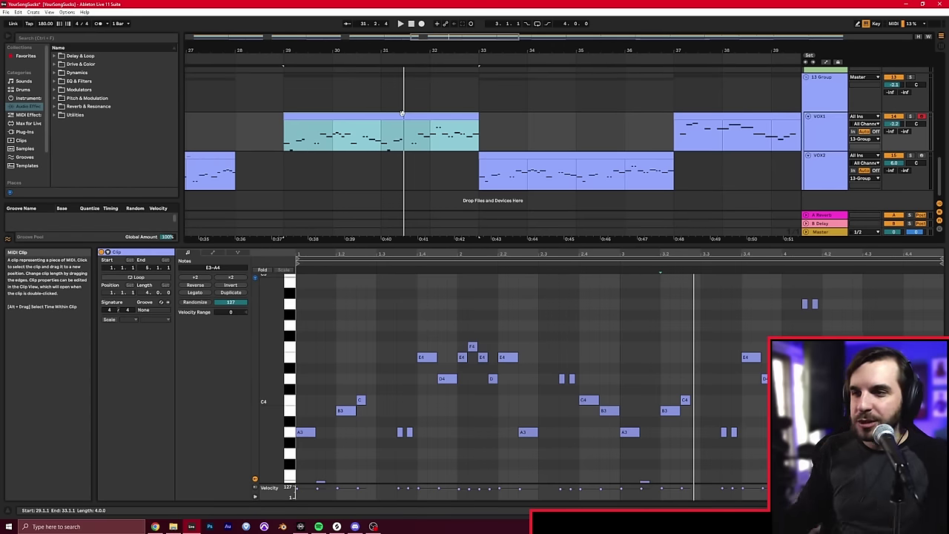
left_click(567, 334)
scroll(567, 333, "down", 2)
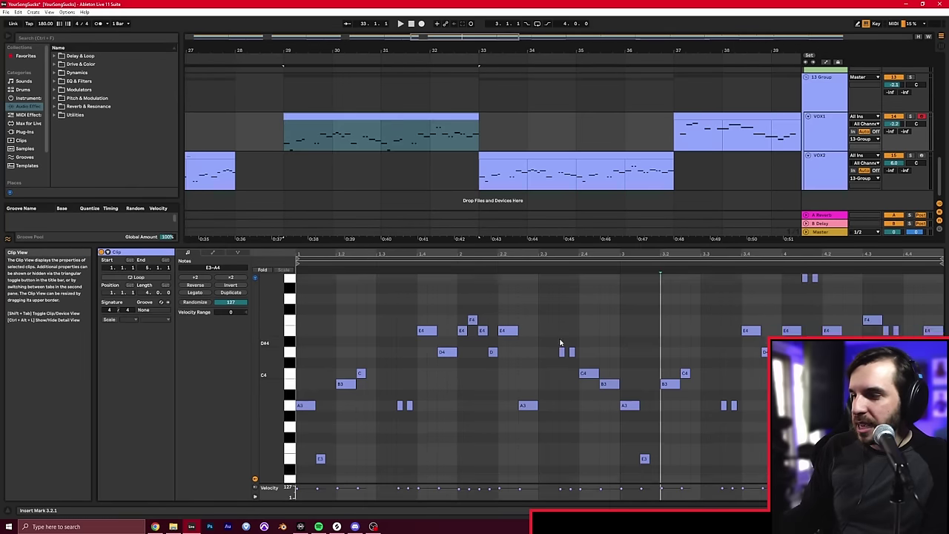
left_click_drag(545, 248, 545, 207)
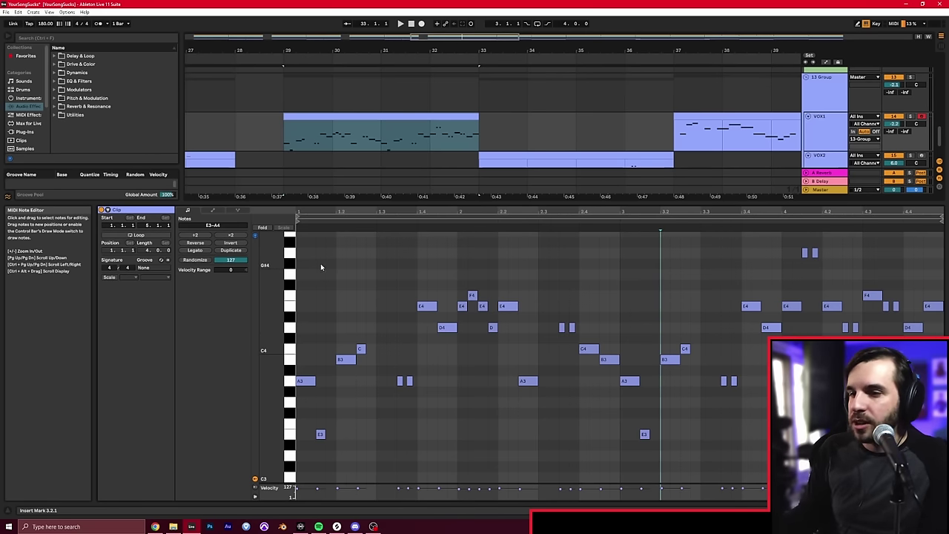
Play the VOX1 melody between bars 29 and 33
key("space")
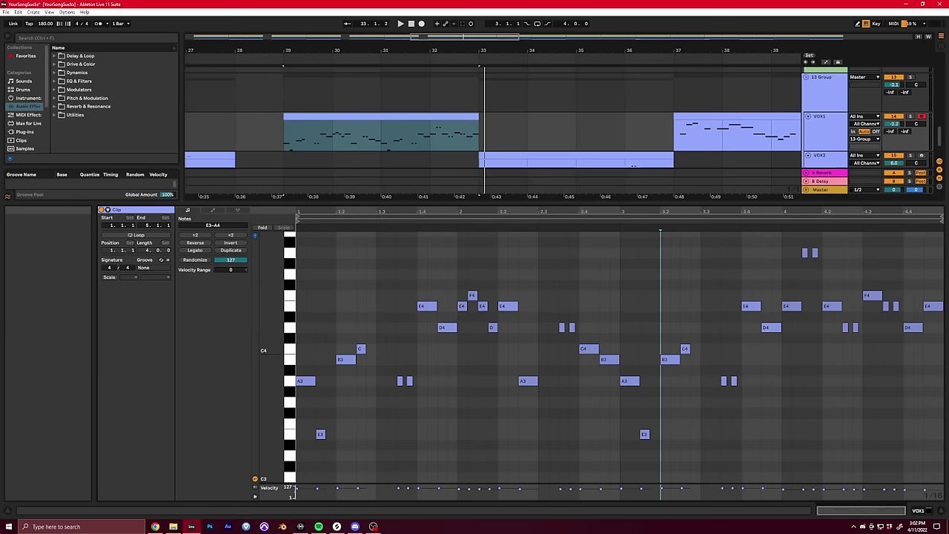
key("space")
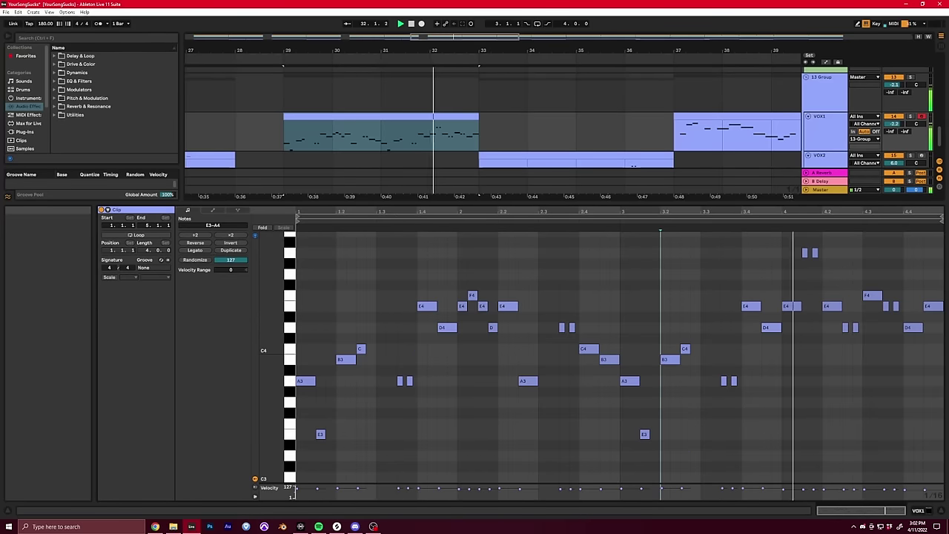
key("space")
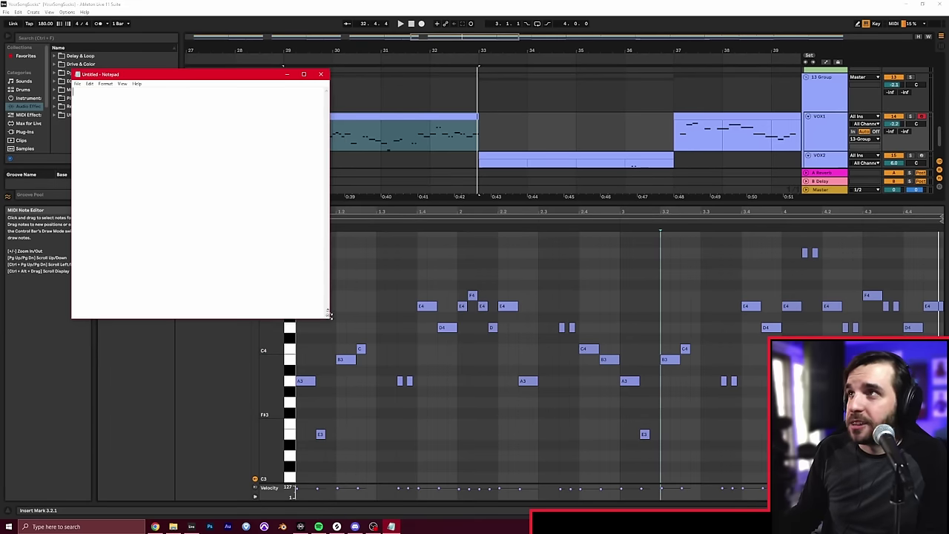
Switch to a blank Notepad window, reposition it over the arrangement and write the phrase pattern "A B A C"
left_click_drag(235, 79, 251, 103)
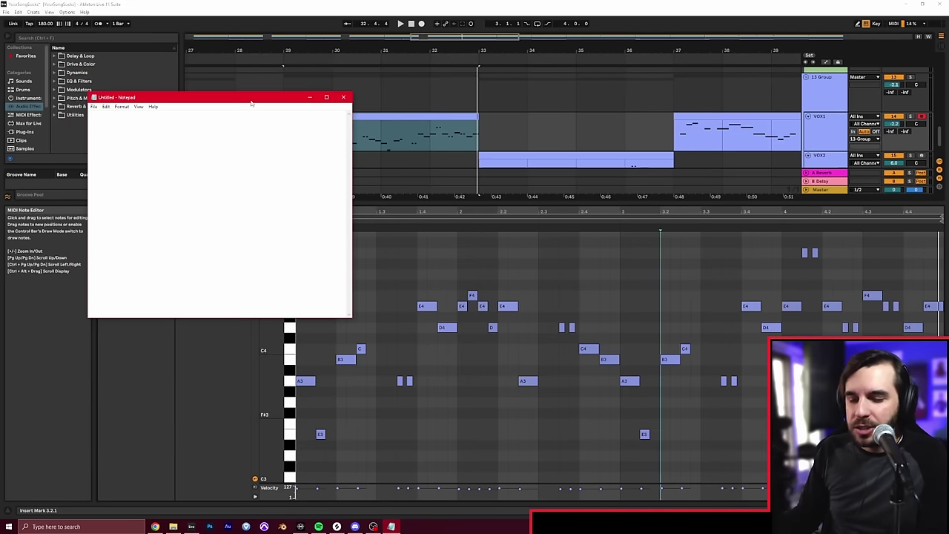
type("7 8 7")
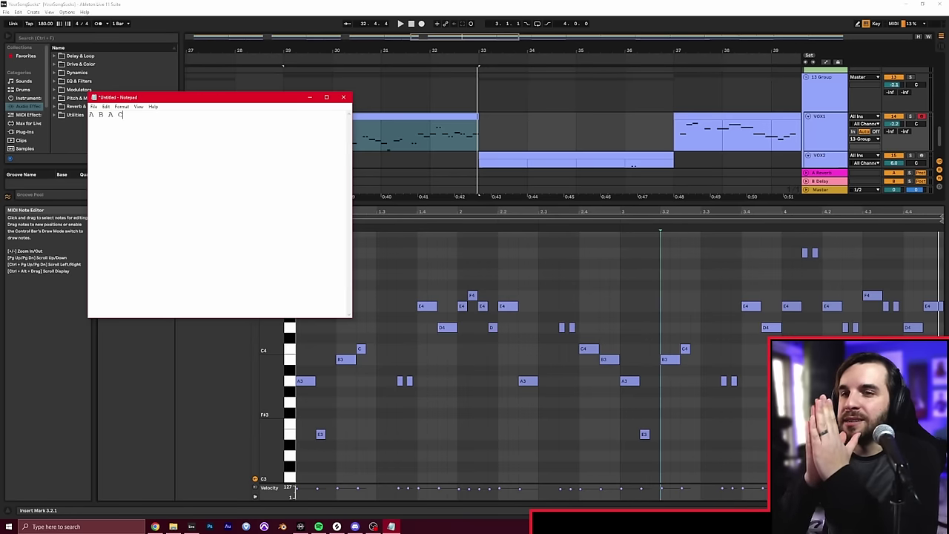
Highlight the first A of the Notepad pattern, return to the song and play the VOX1 melody's first phrase from bar 29
key("shift+Left")
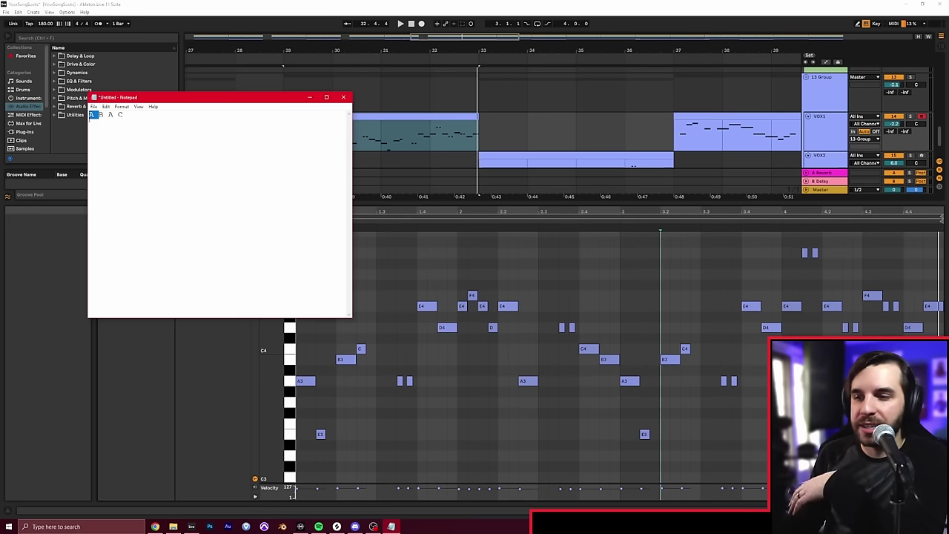
left_click(299, 349)
key("space")
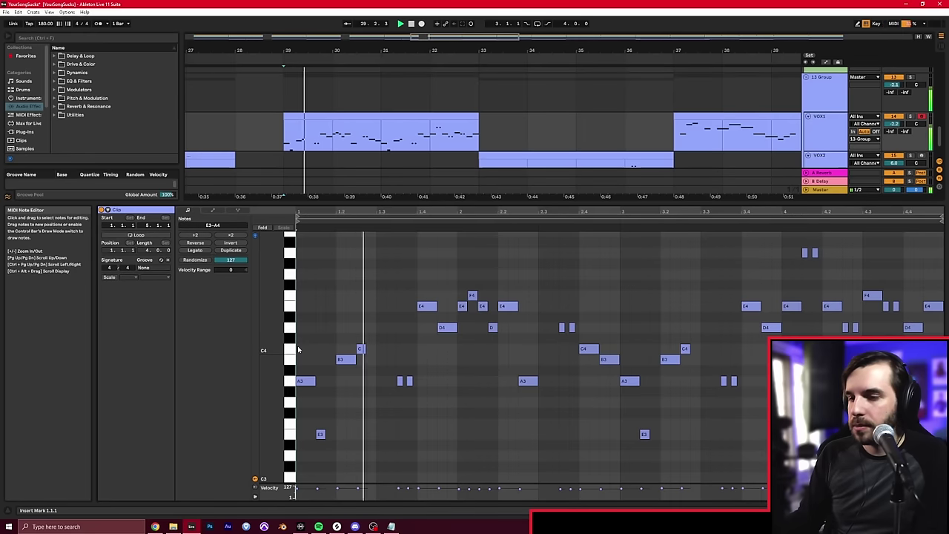
Select the notes of the second VOX1 phrase in bar 30 and play the melody from that bar
left_click_drag(460, 276, 613, 385)
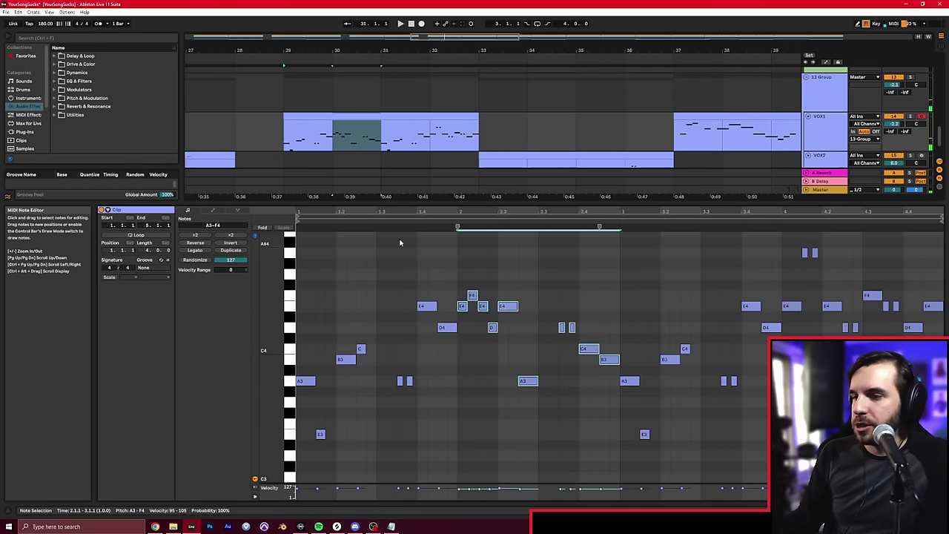
left_click(341, 144)
left_click(335, 143)
key("space")
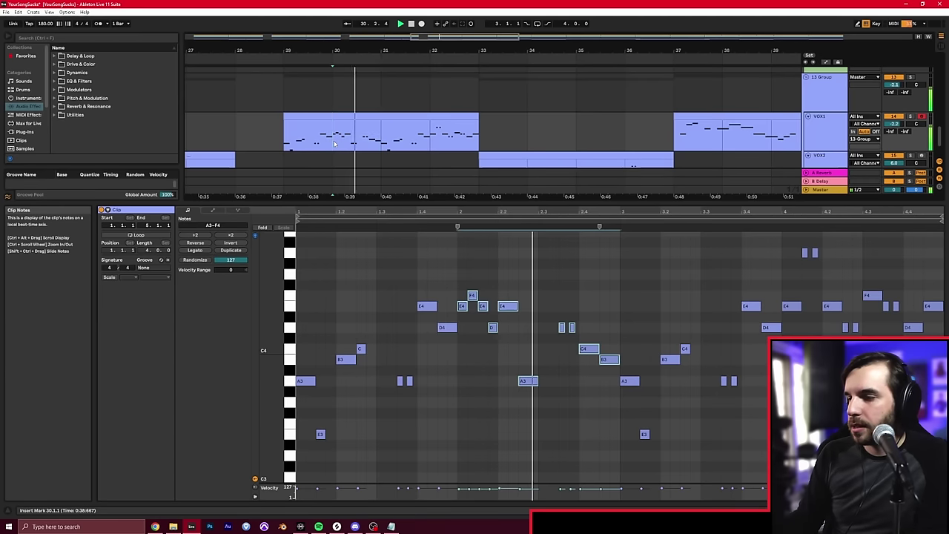
key("space")
Replay the VOX1 phrases starting at bars 29 and 30 to compare the A and B parts
left_click(289, 145)
key("space")
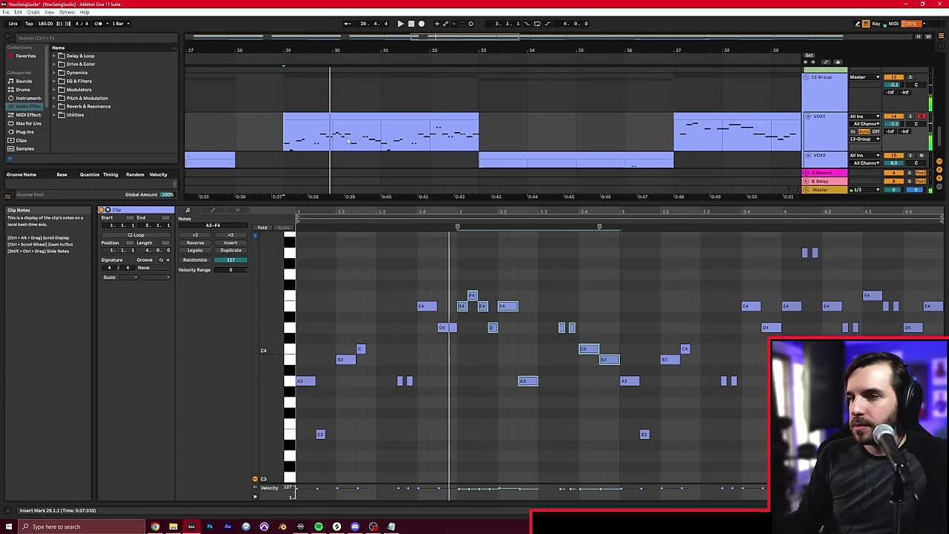
left_click(341, 161)
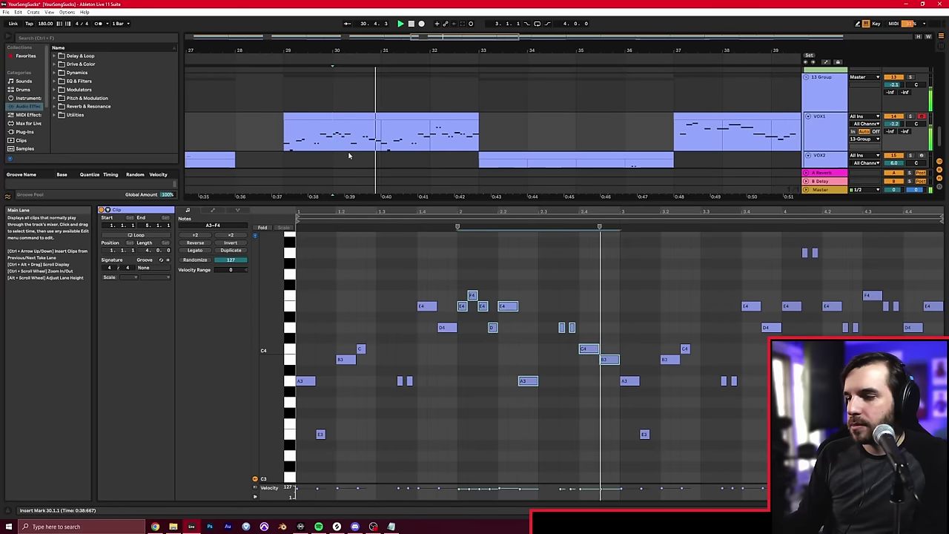
key("space")
Play the third VOX1 phrase from bar 31 and the fourth from bar 32 for the second A and C parts
left_click(379, 139)
key("space")
key("space")
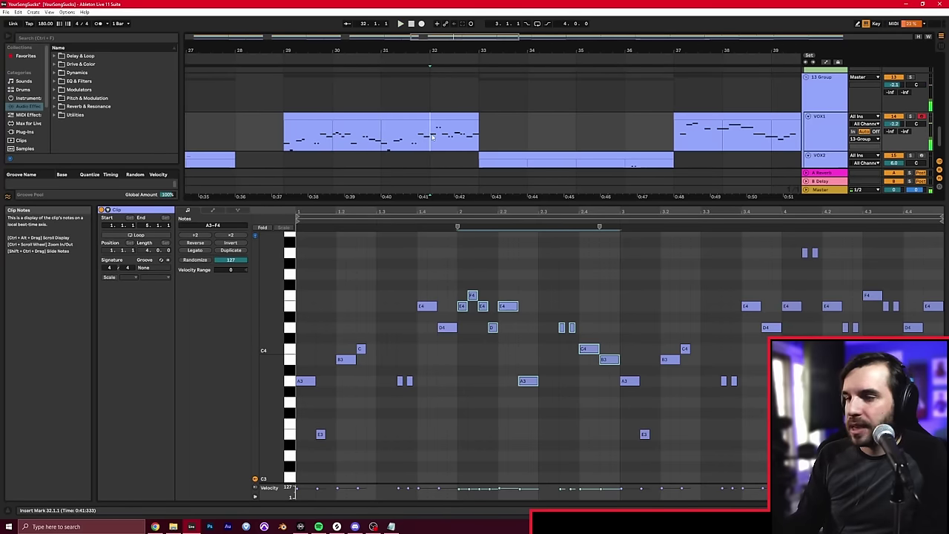
left_click(433, 137)
key("space")
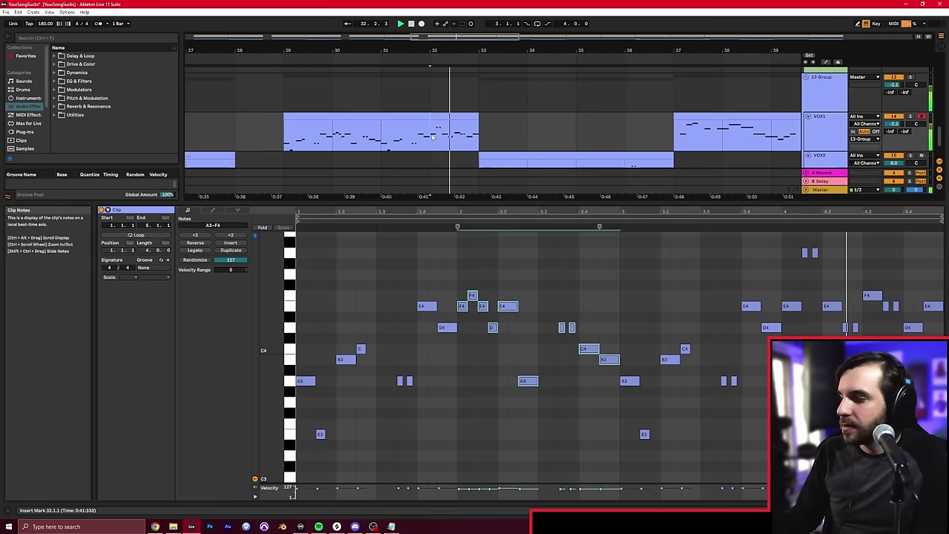
key("space")
Play the whole VOX1 melody from bar 29, and highlight each letter of the A B A C pattern in Notepad
left_click(293, 137)
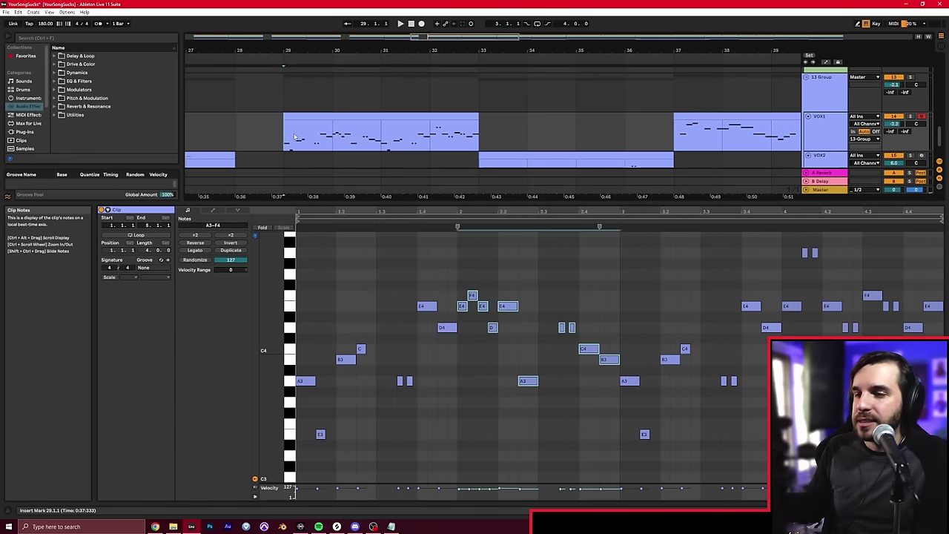
key("space")
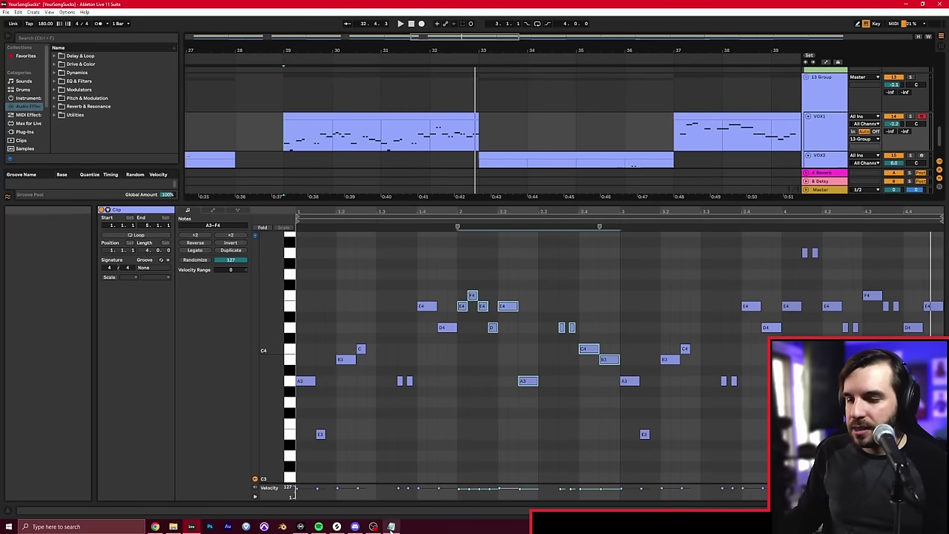
key("alt+Tab")
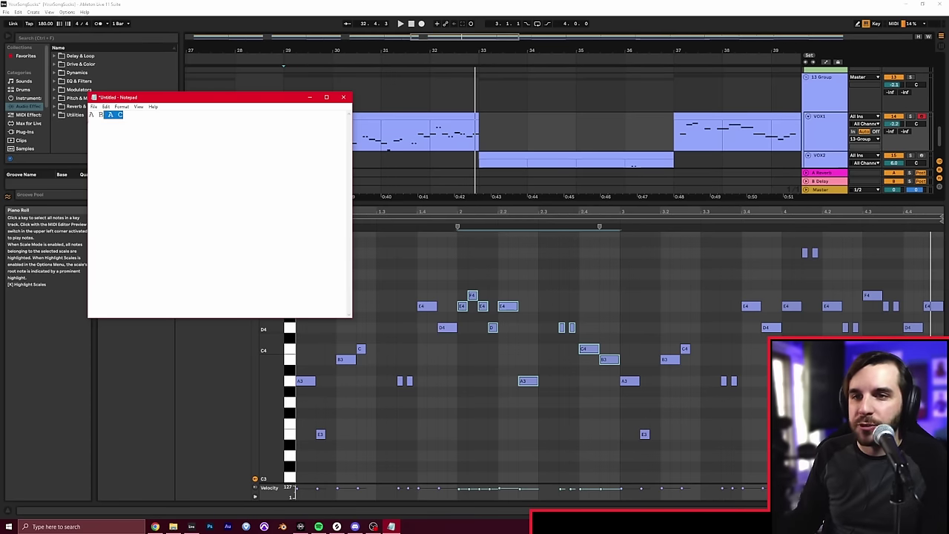
double_click(94, 113)
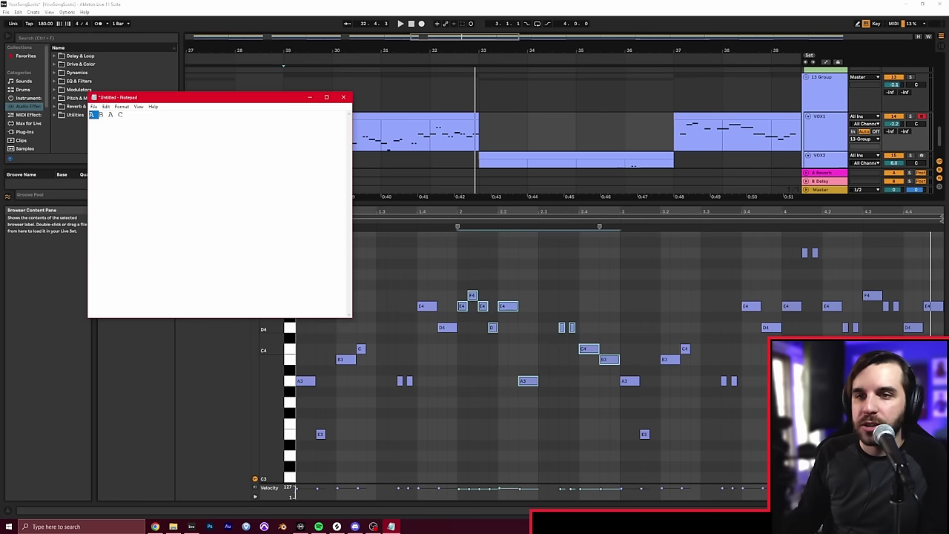
double_click(103, 114)
double_click(112, 115)
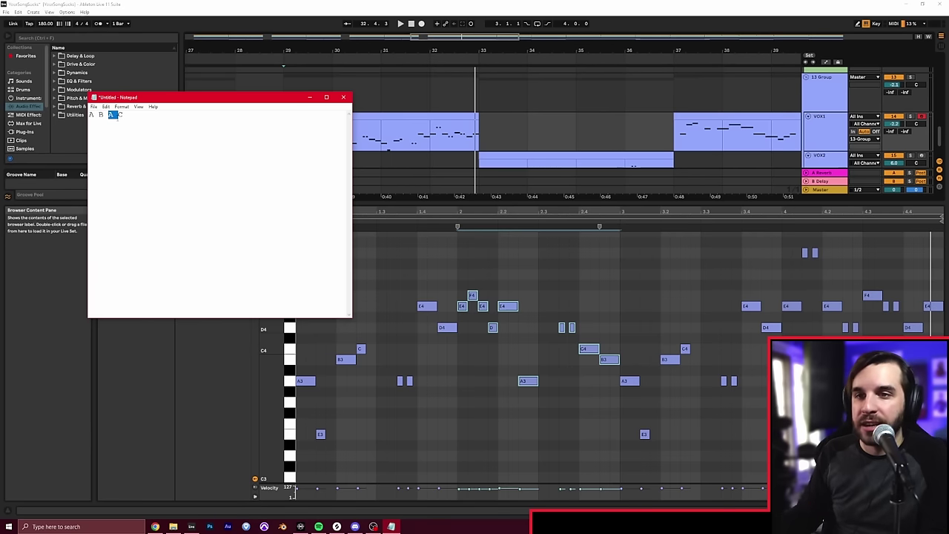
double_click(121, 114)
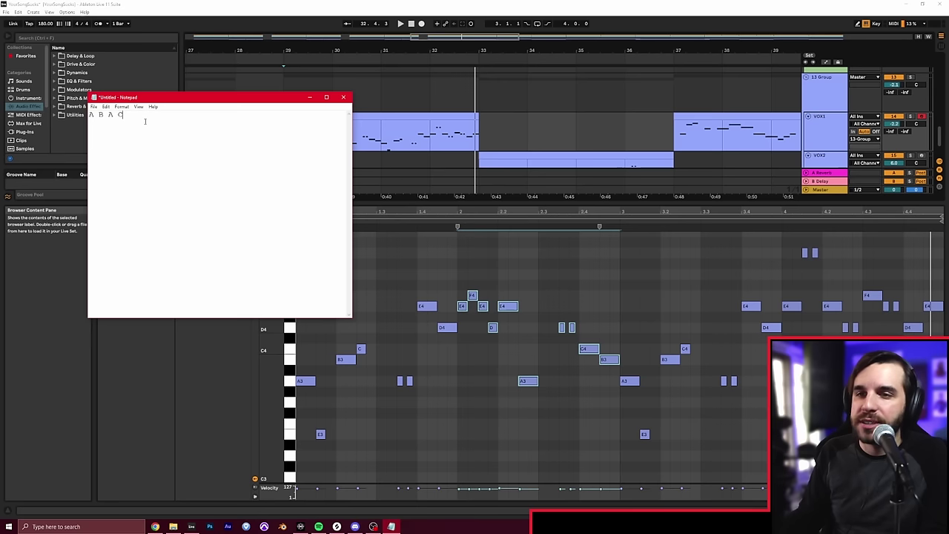
Close the Notepad window and enlarge the arrangement area to show the VOX1 and VOX2 tracks in full
left_click(343, 98)
left_click(471, 264)
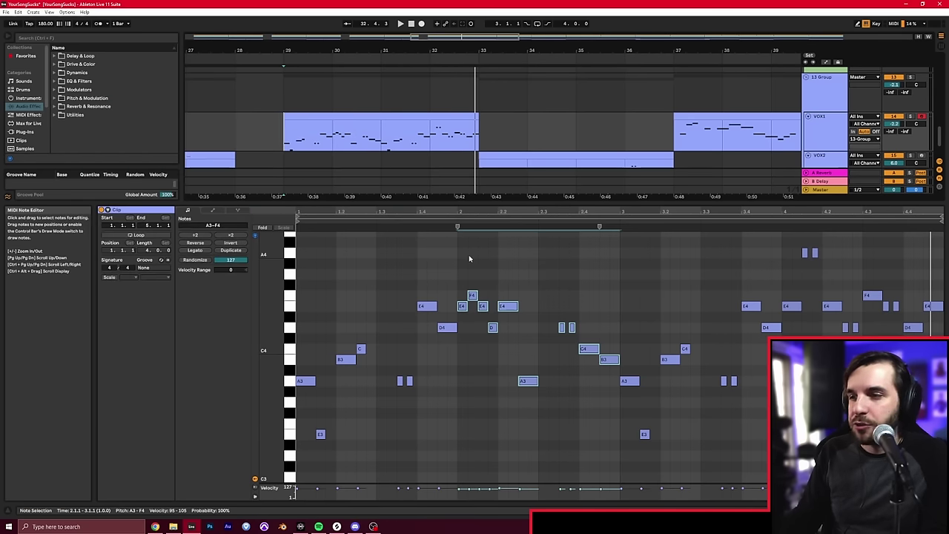
left_click(363, 211)
left_click_drag(363, 204, 371, 298)
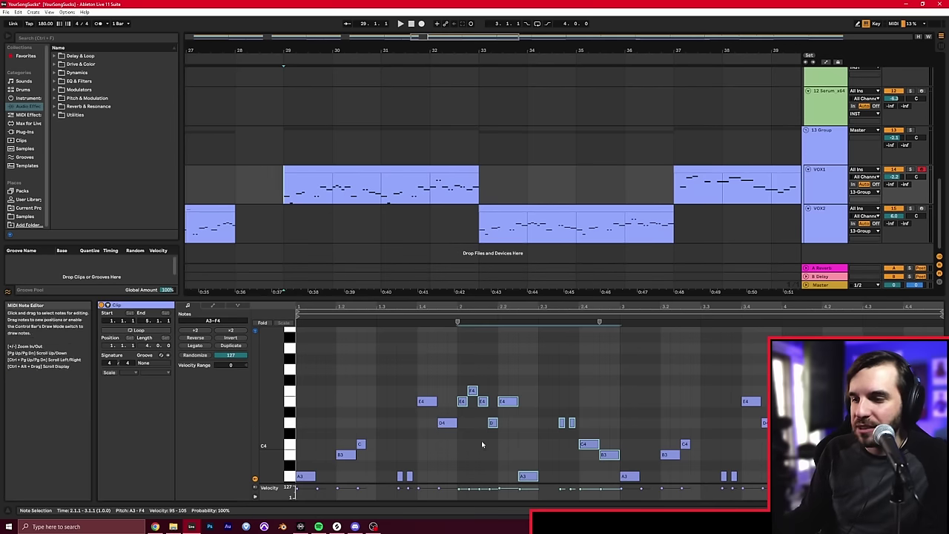
Play the vocals from bar 29 and open the VOX2 clip at bar 33 to compare its notes with VOX1
scroll(480, 437, "down", 3)
key("space")
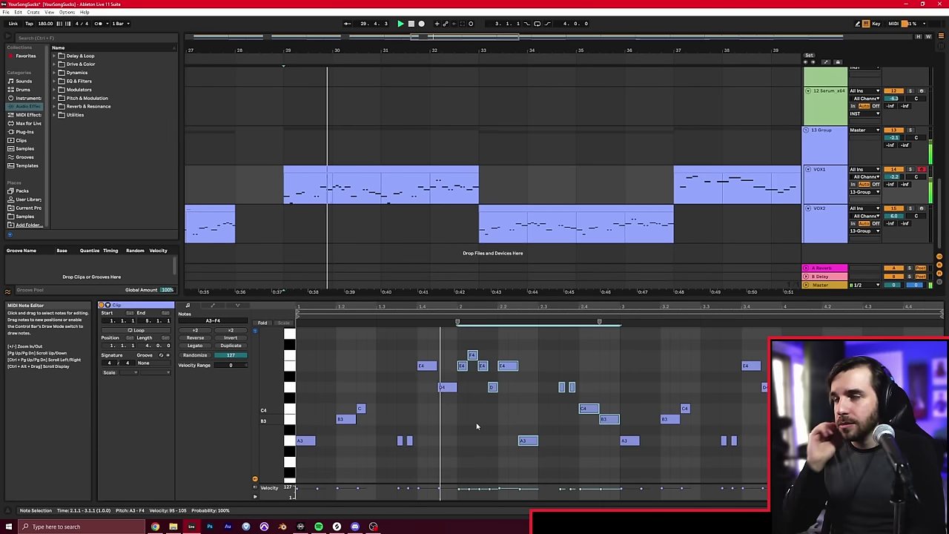
left_click(530, 211)
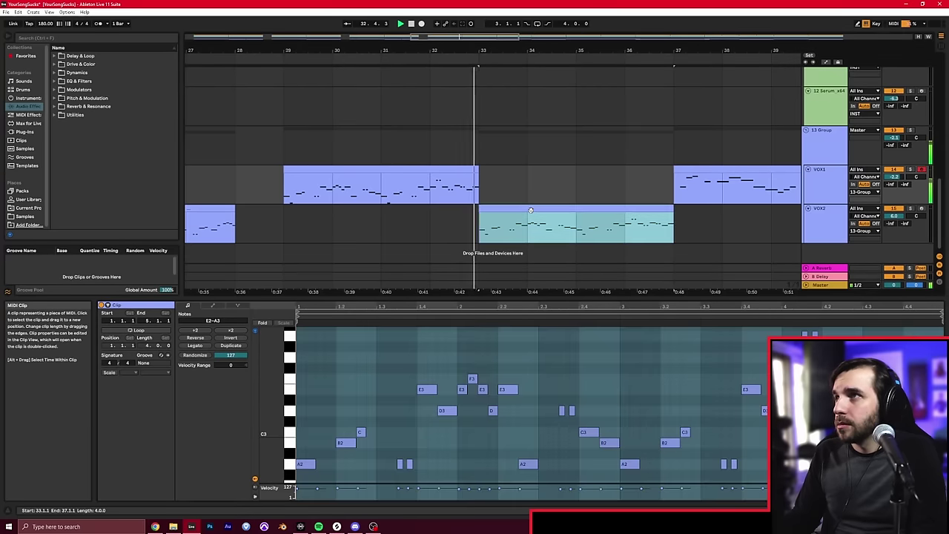
left_click(513, 326)
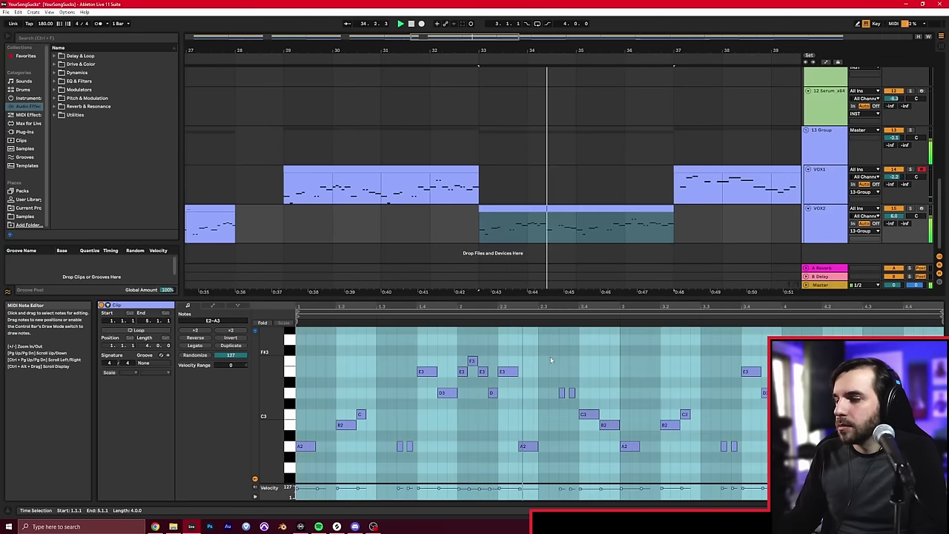
scroll(556, 360, "down", 1)
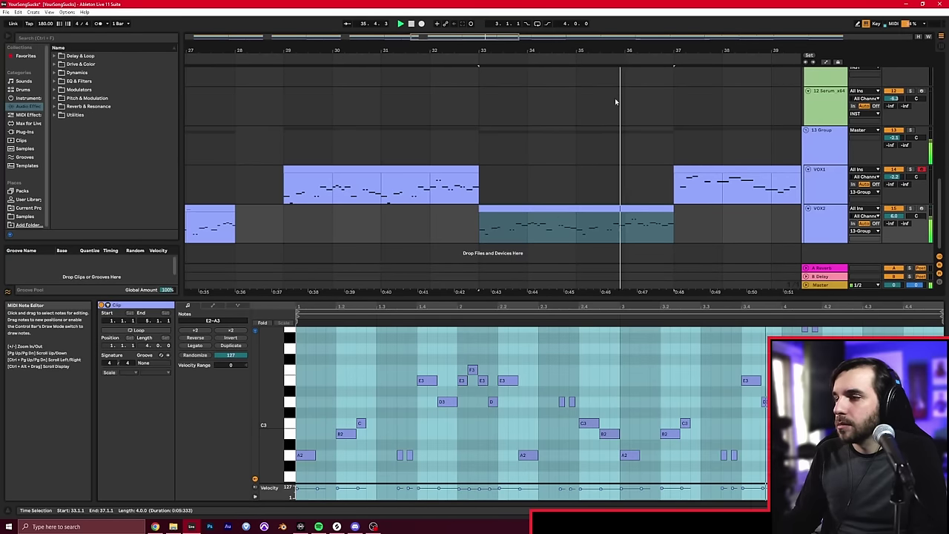
key("space")
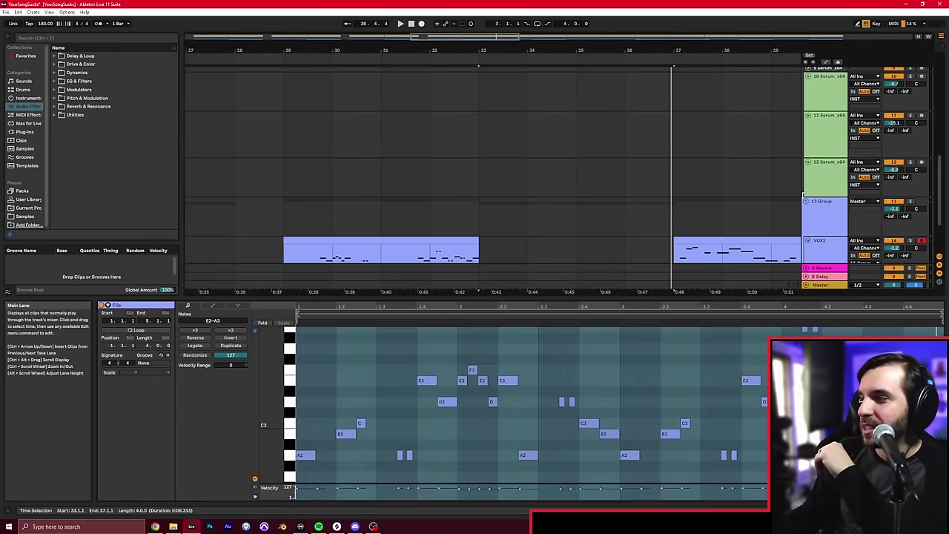
Loop bars 29 to 33 with the 13 Group folded and muted, and play the backing without the vocals
left_click(806, 199)
scroll(690, 182, "up", 10)
scroll(690, 182, "up", 5)
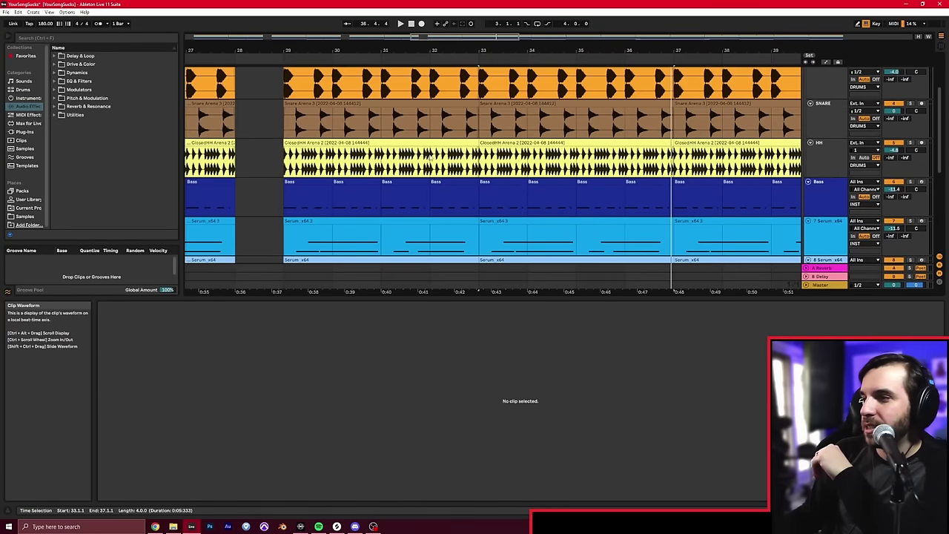
left_click(292, 205)
left_click_drag(292, 205, 482, 237)
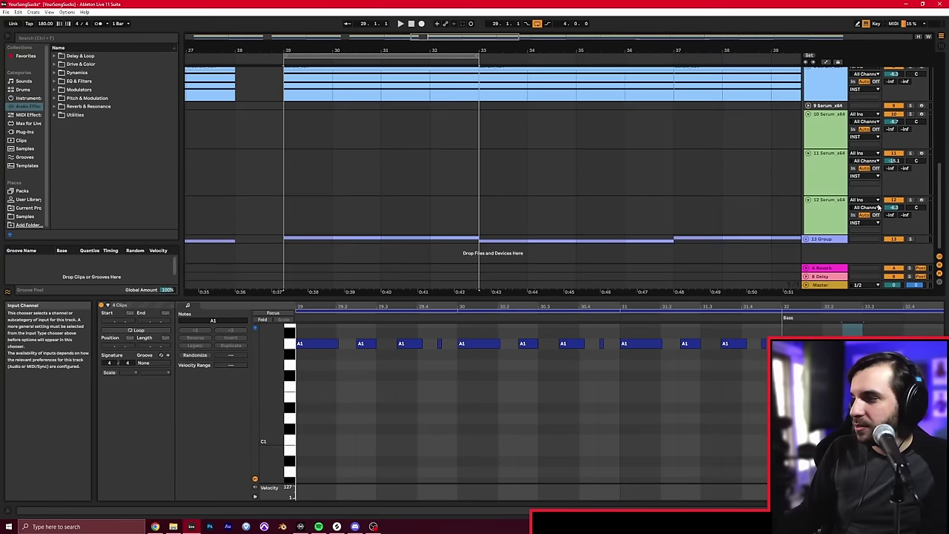
key("ctrl+l")
key("space")
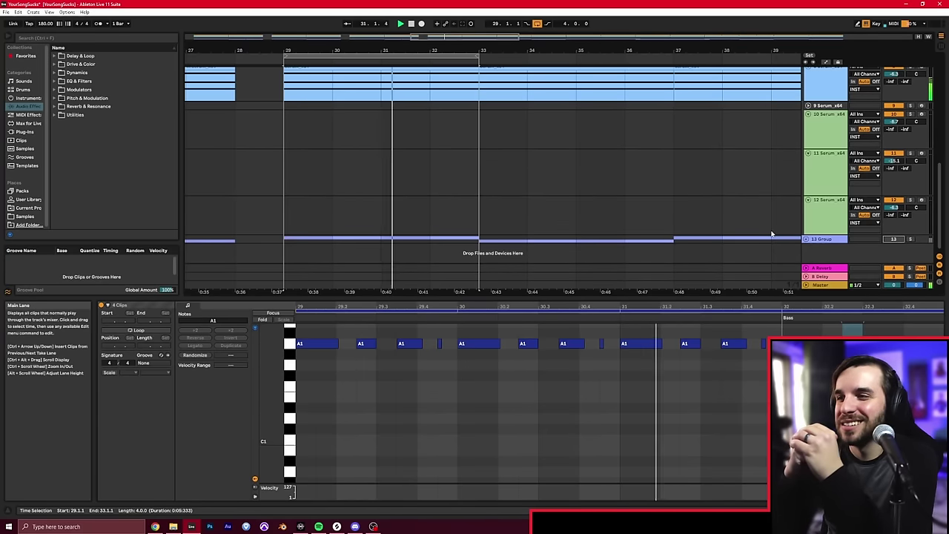
key("space")
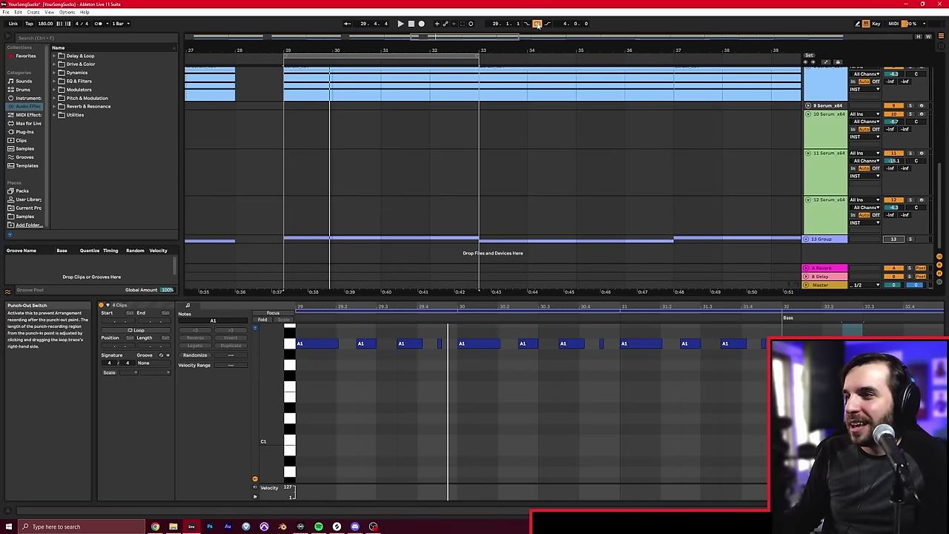
Turn off the loop, place the playback start at bar 41 and enlarge the arrangement to show more tracks
mouse_move(473, 50)
left_mouse_down()
mouse_move(473, 32)
mouse_move(455, 47)
left_mouse_up()
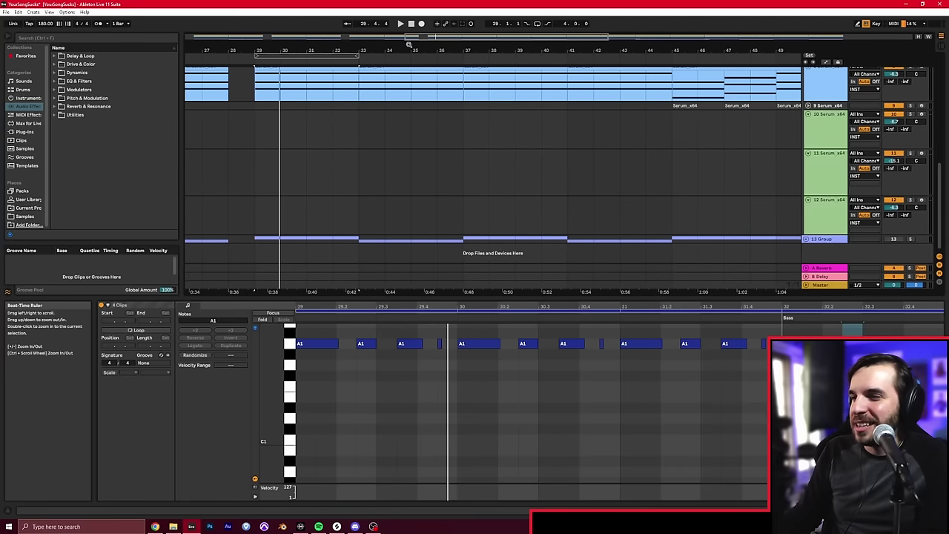
left_click(577, 189)
scroll(636, 194, "up", 4)
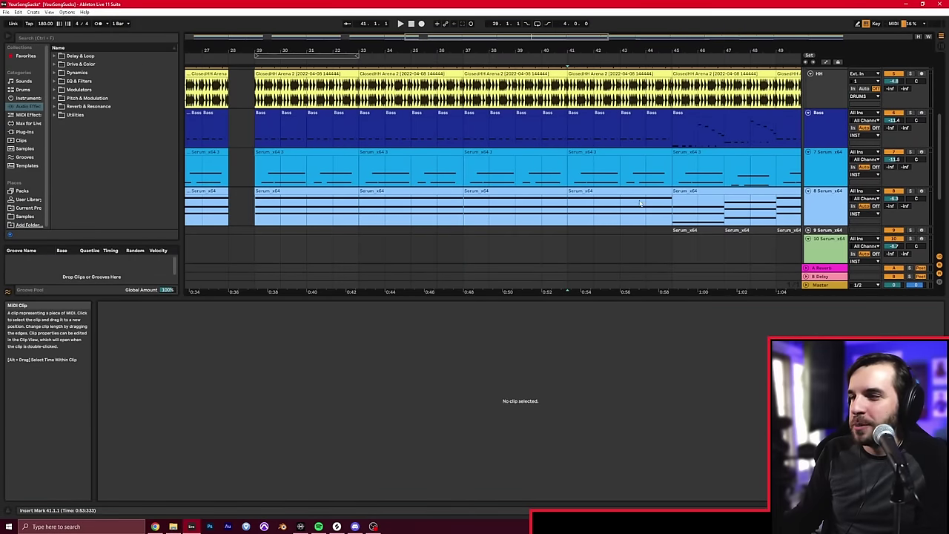
left_click_drag(605, 298, 652, 409)
scroll(449, 187, "up", 2)
scroll(448, 188, "down", 2)
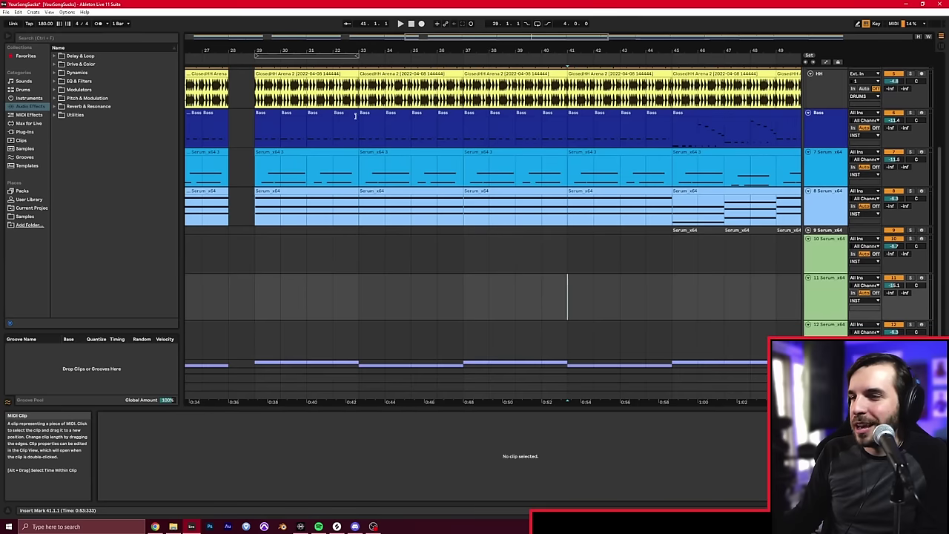
Play the song from bar 41 and follow the arrangement through the section that begins at bar 45
key("space")
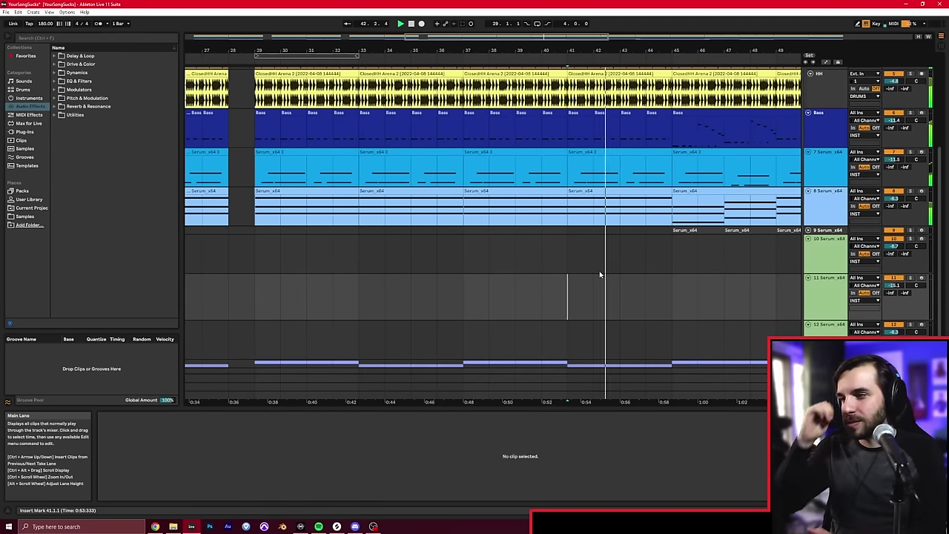
scroll(652, 113, "up", 3)
left_click_drag(653, 50, 311, 50)
scroll(438, 236, "up", 3)
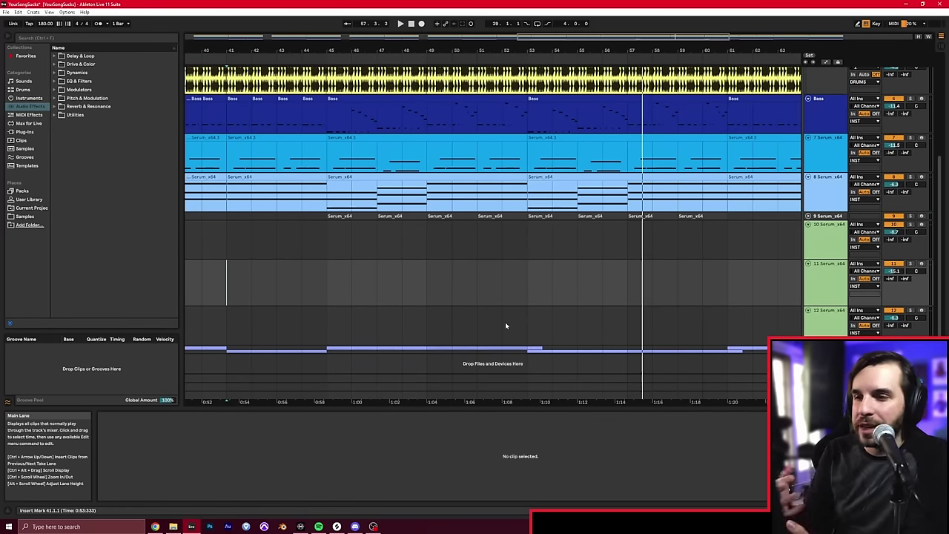
Place the playback start at bar 45, at the beginning of the new Bass clip
scroll(329, 327, "up", 3)
left_click(329, 327)
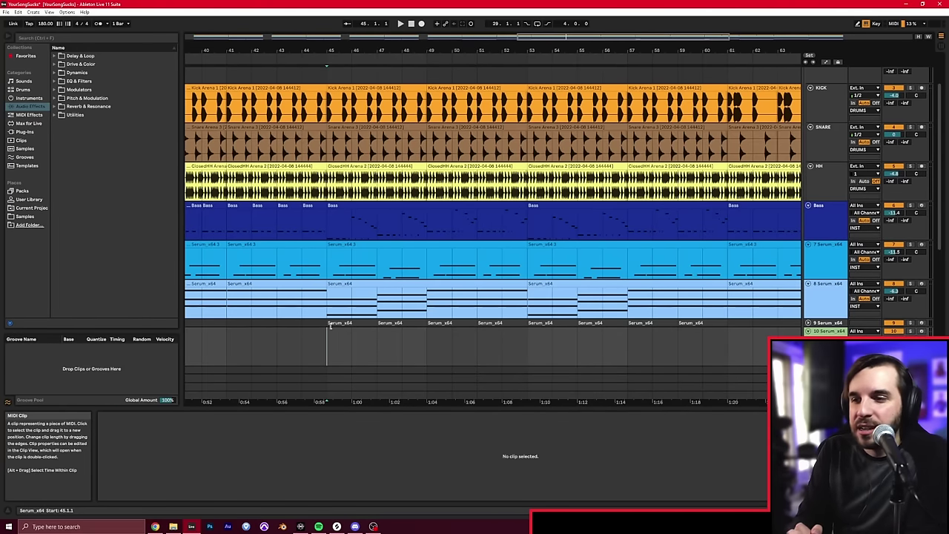
left_click(338, 241)
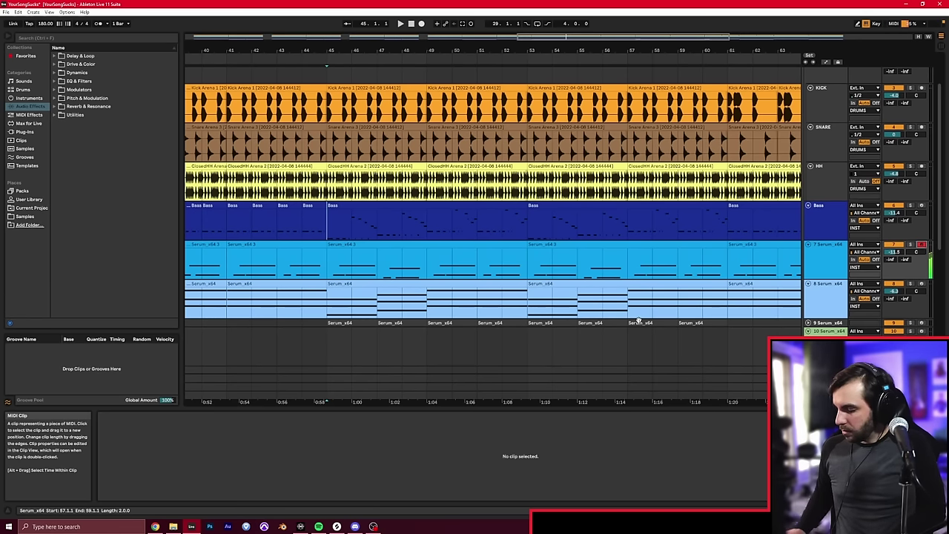
Audition the opening A3, F3 and C4 notes of the VOX1 clip at bar 45
key("space")
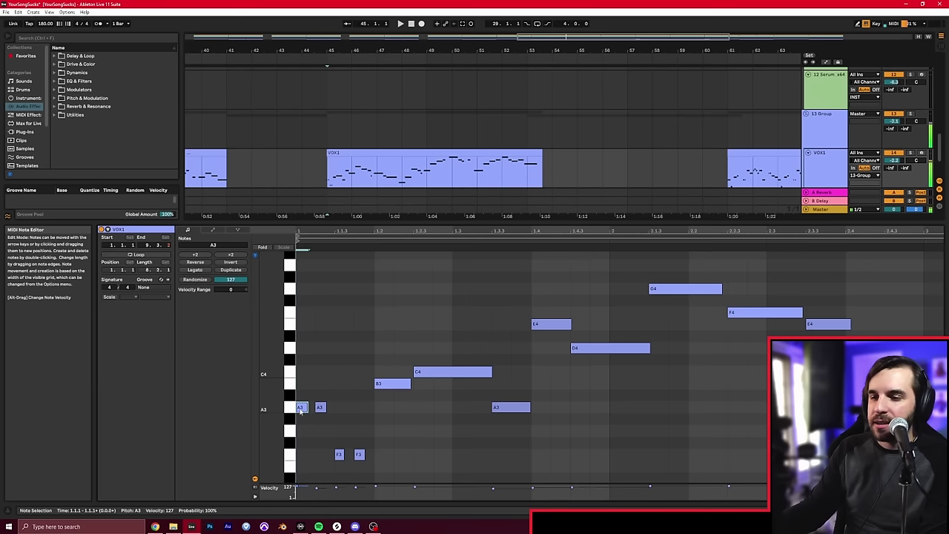
left_click(339, 455)
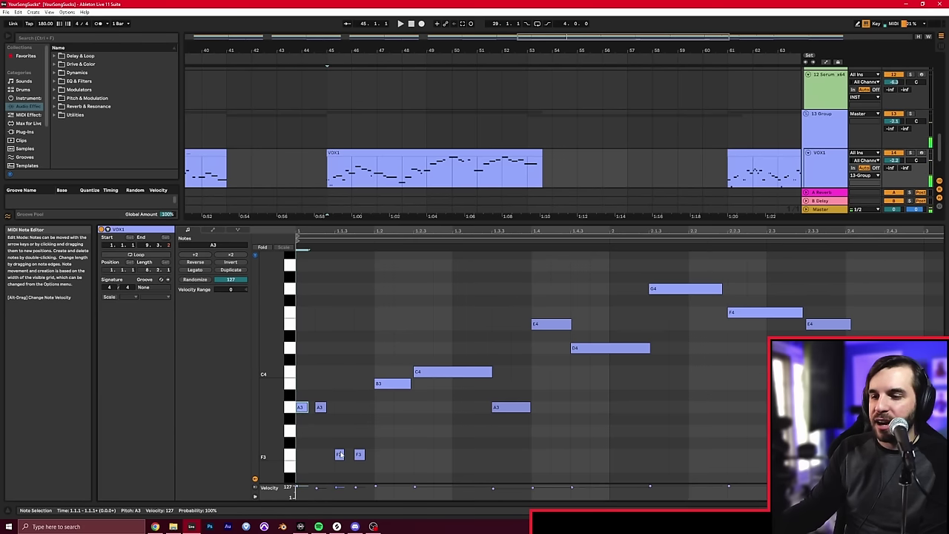
left_click(441, 374)
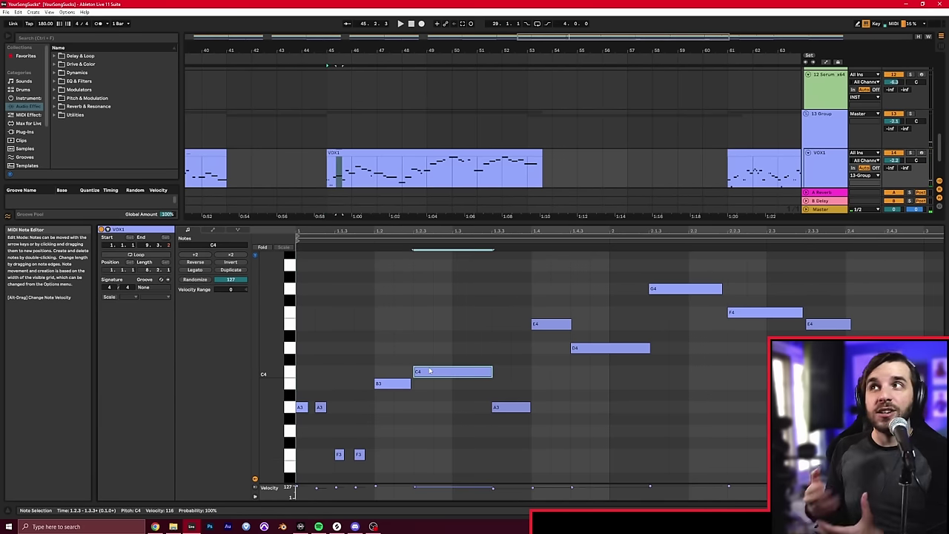
Play the opening of the VOX1 clip from bar 45, then audition the D4, B3 and G3 notes of its descending phrase
key("space")
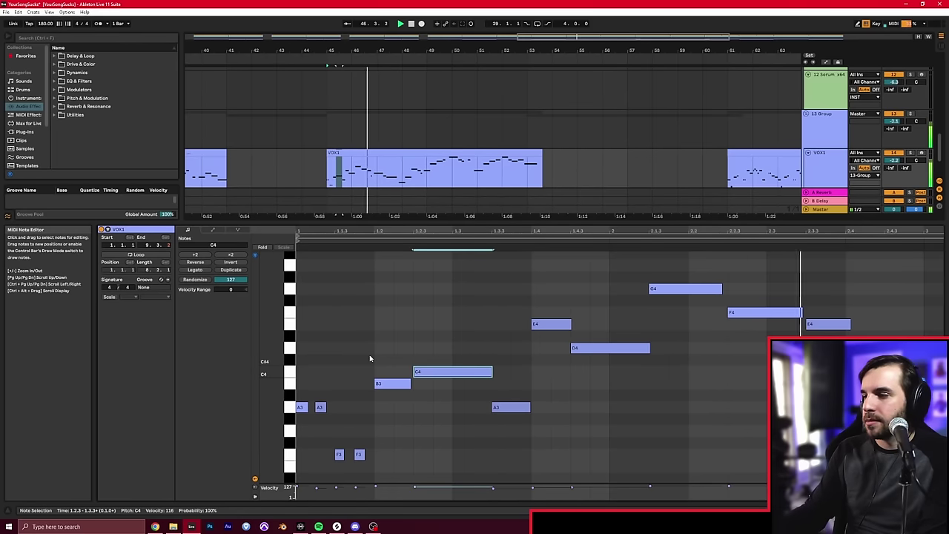
key("space")
left_click_drag(423, 233, 557, 240)
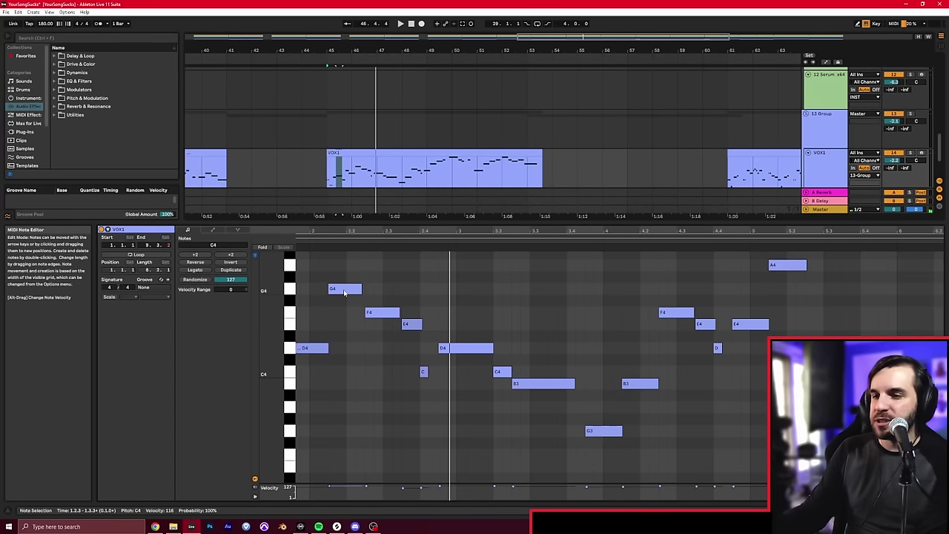
left_click(445, 348)
left_click(607, 431)
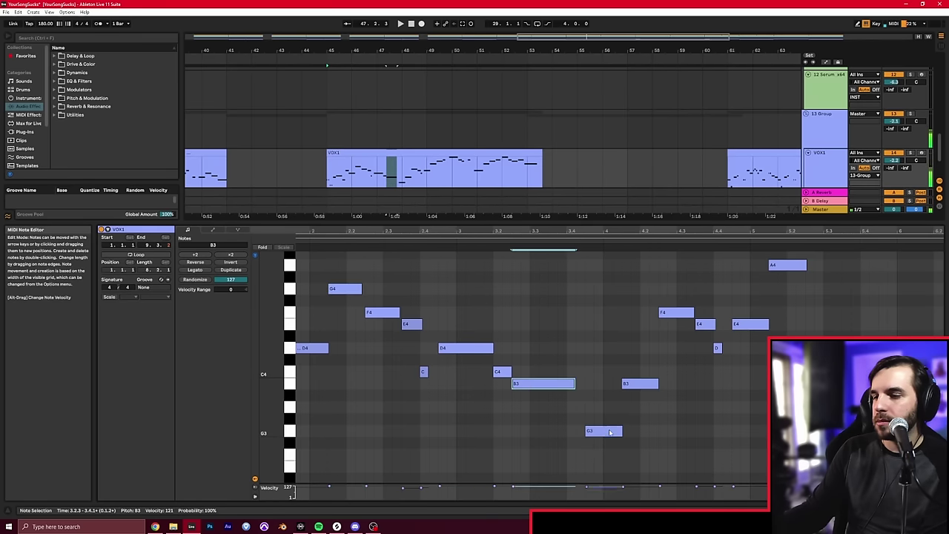
Play the VOX1 melody from bar 45 and follow its notes through the climb to the D5
key("space")
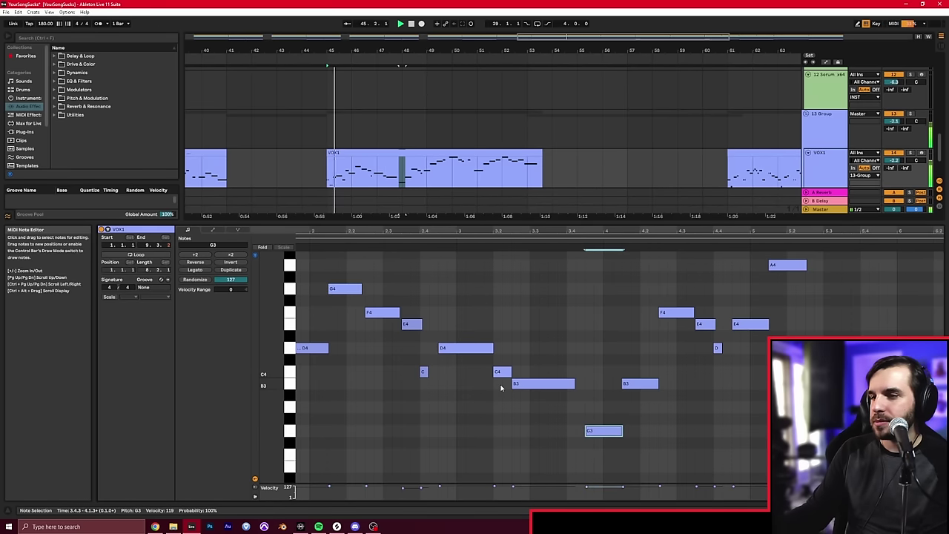
left_click_drag(415, 233, 329, 241)
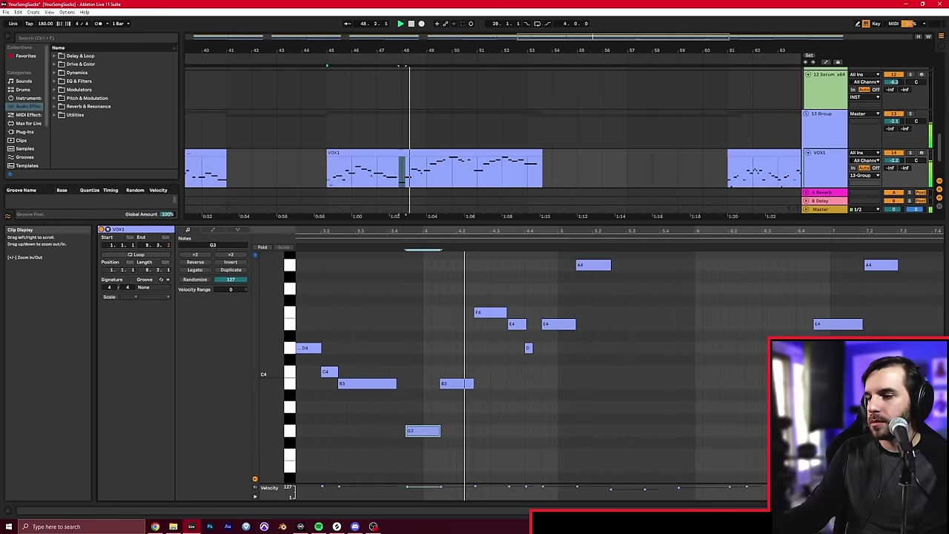
scroll(645, 334, "up", 5)
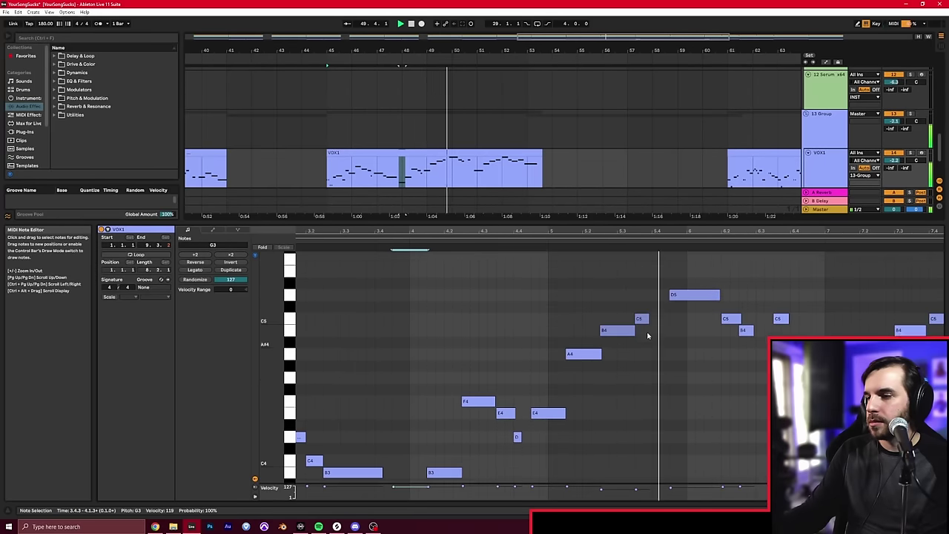
key("minus")
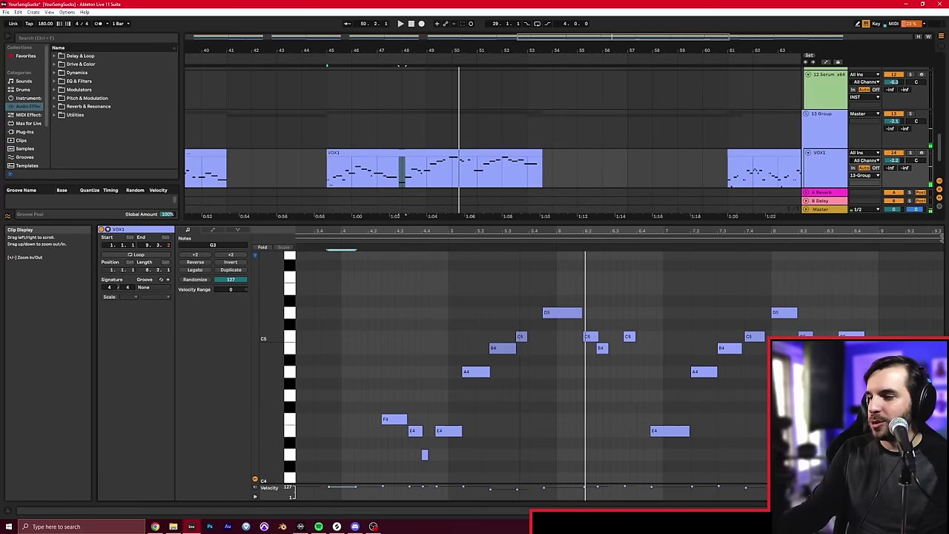
left_click(492, 335)
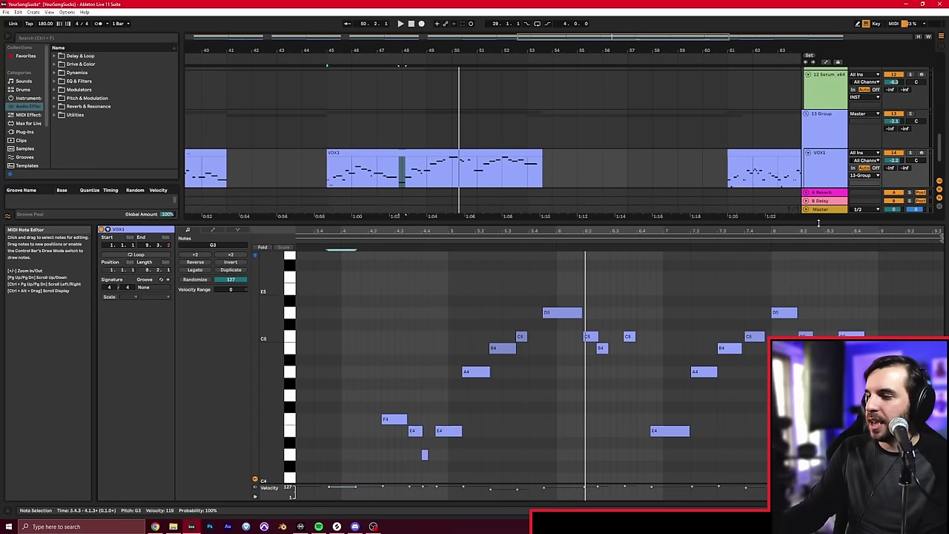
Replay the VOX1 melody with the whole clip in view, then reopen the clip and place the insert mark at 5.4.1
key("space")
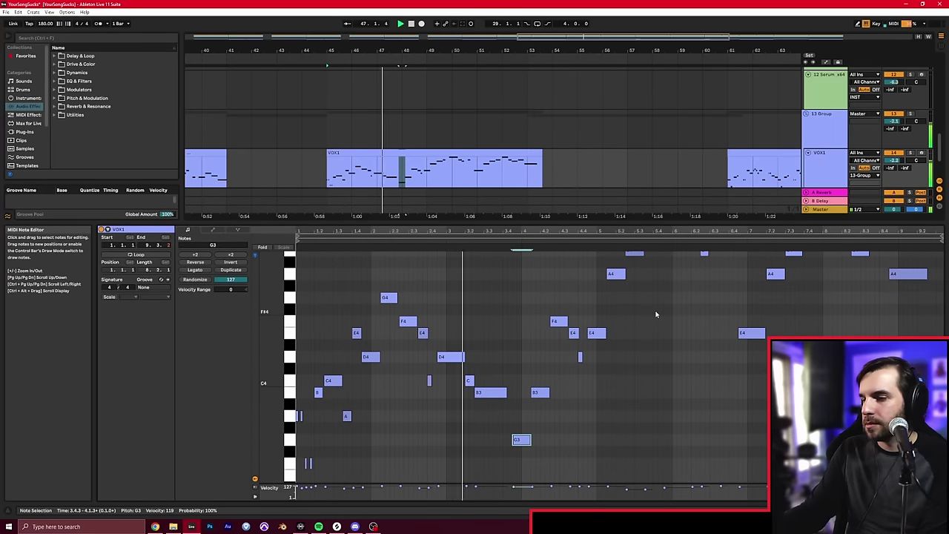
scroll(660, 316, "up", 3)
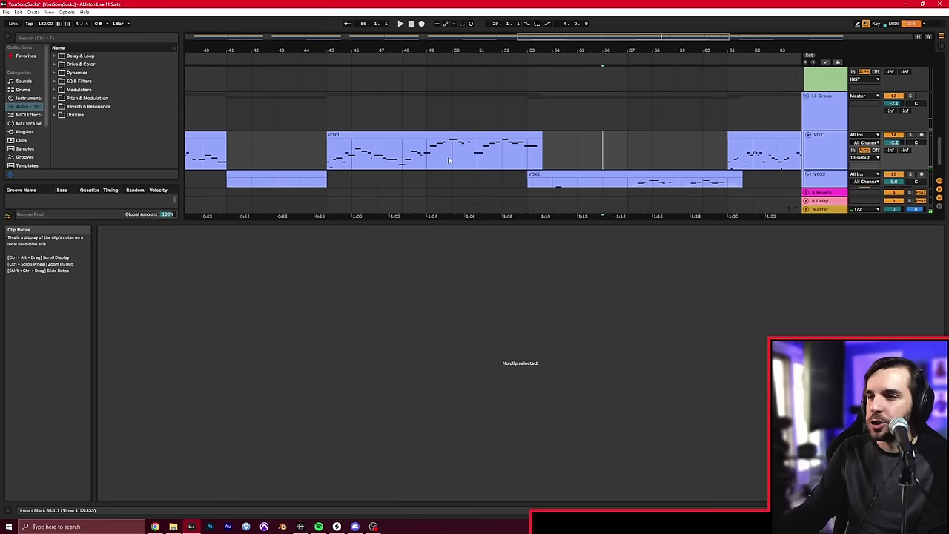
left_click(453, 152)
left_click(653, 368)
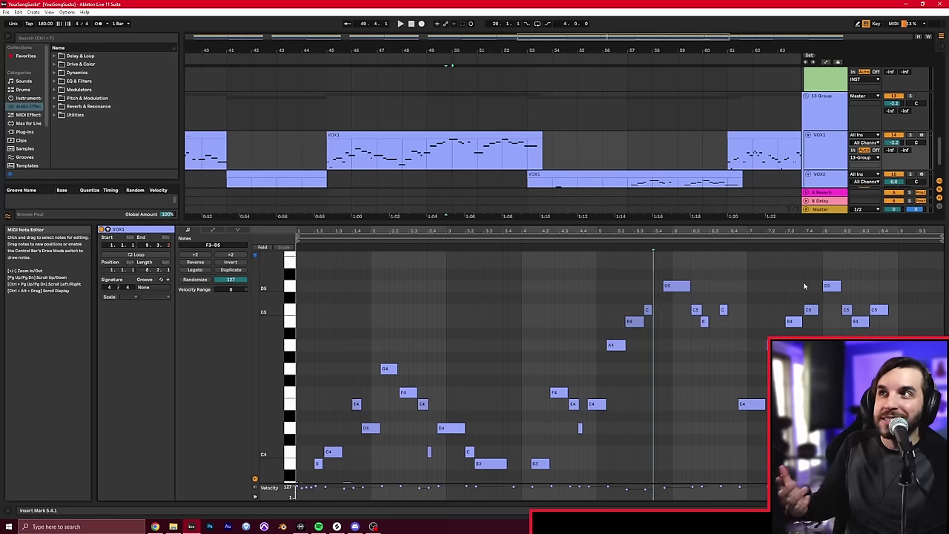
Enlarge the arrangement to show both vocal tracks and select the VOX1 clip at bar 45, followed by the overlapping VOX2-track clip at bar 53
left_click(576, 207)
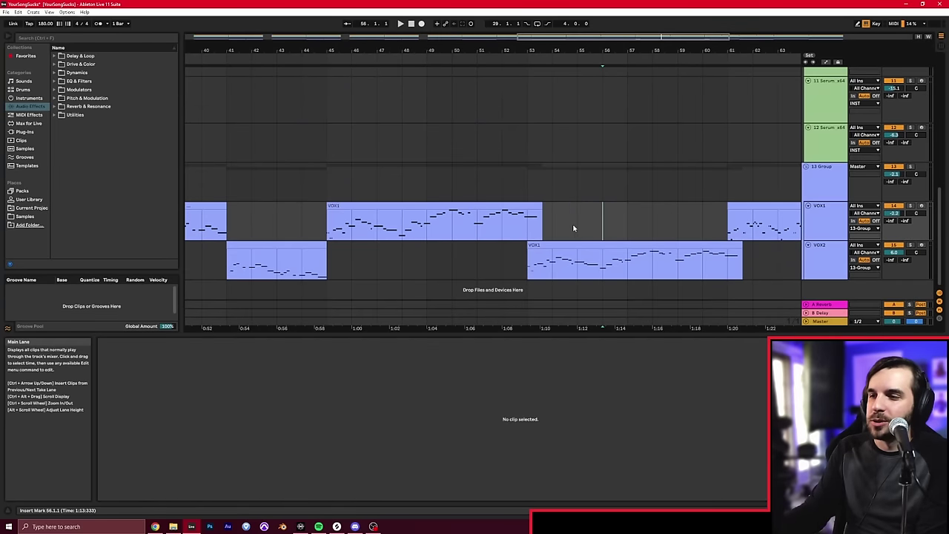
left_click(575, 230)
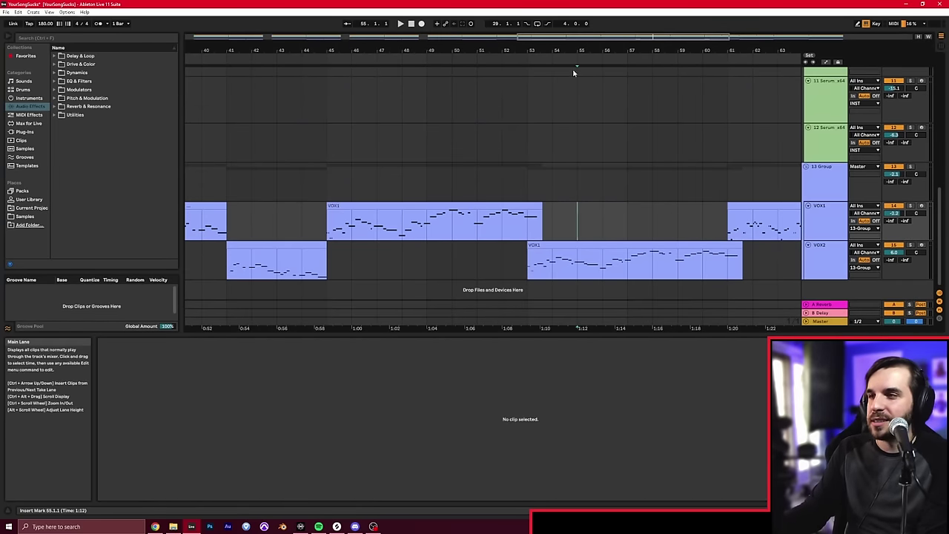
left_click_drag(583, 50, 524, 49)
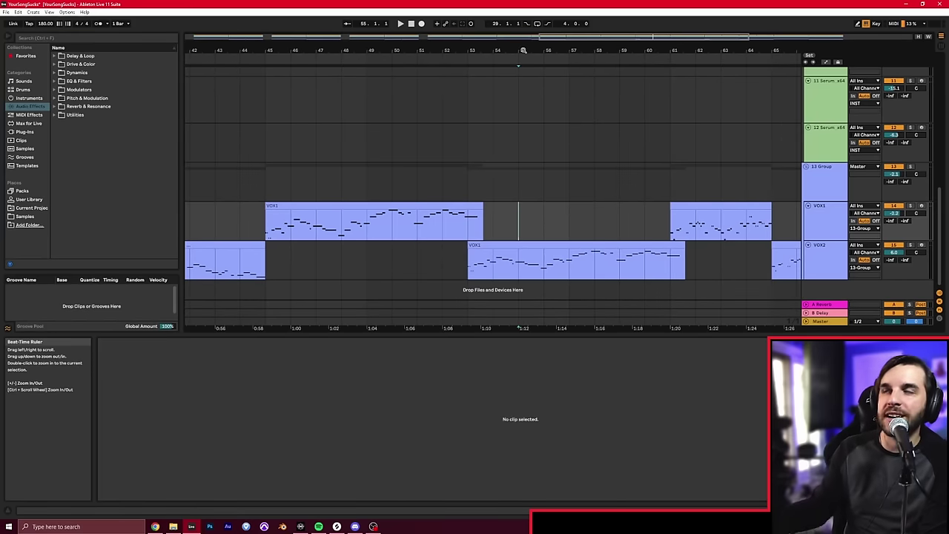
left_click(368, 208)
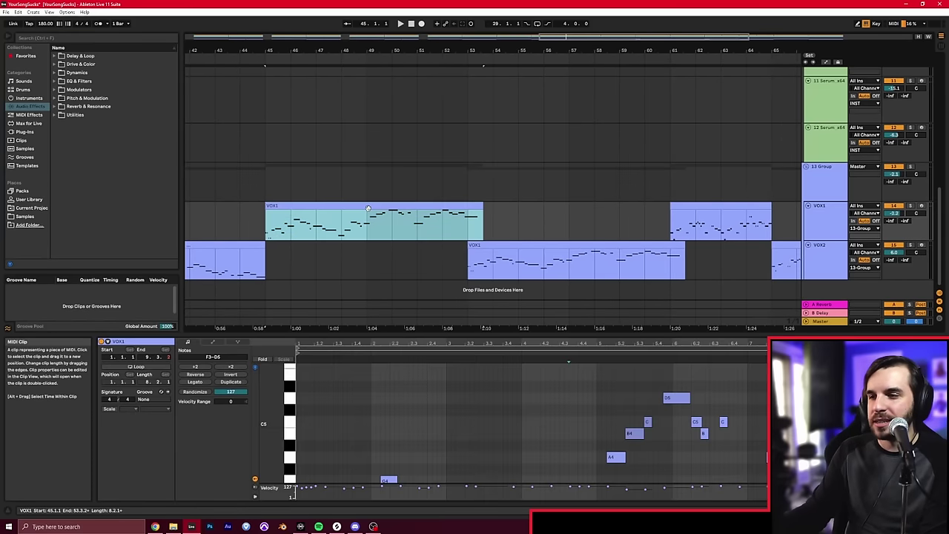
left_click(535, 246)
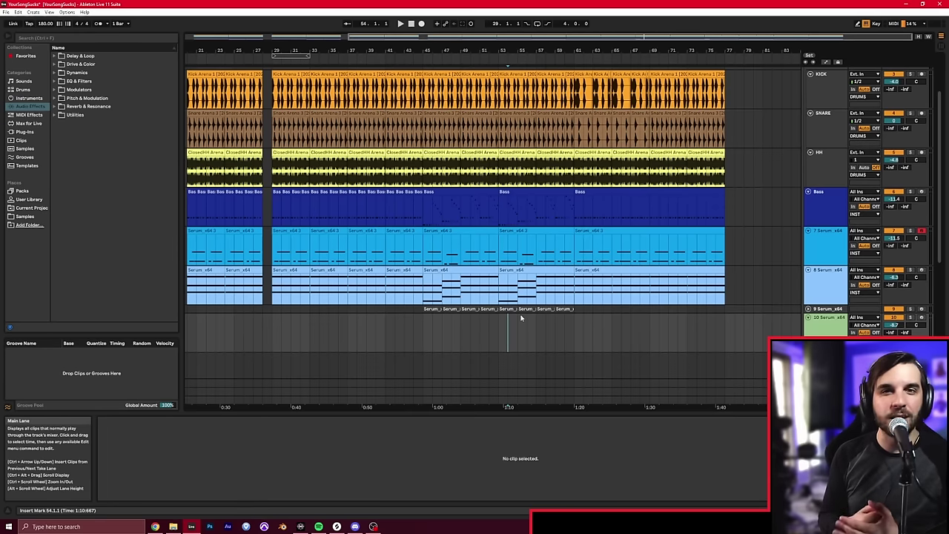
Collapse the Bass track and Serum tracks 10 to 12, and expand the 9 Serum track to show its clips
scroll(483, 321, "down", 3)
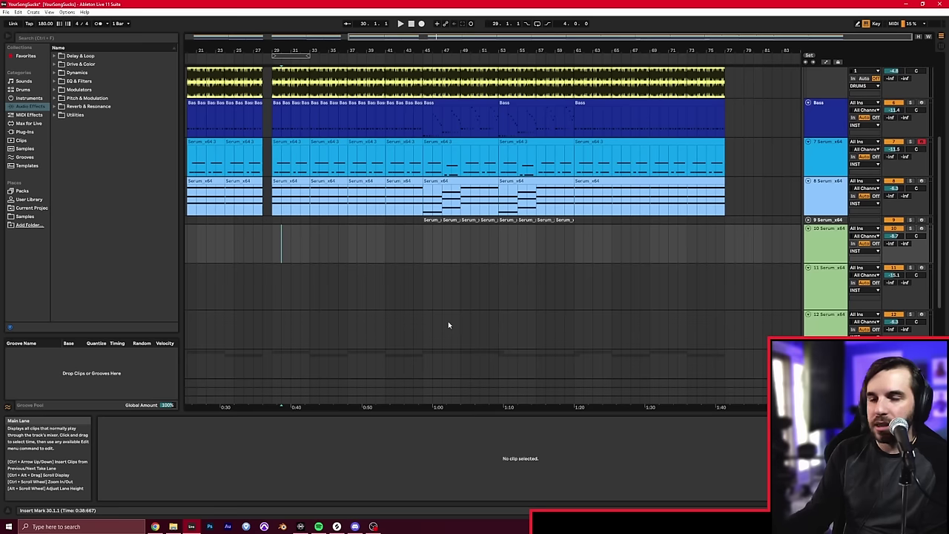
left_click(809, 229, "alt")
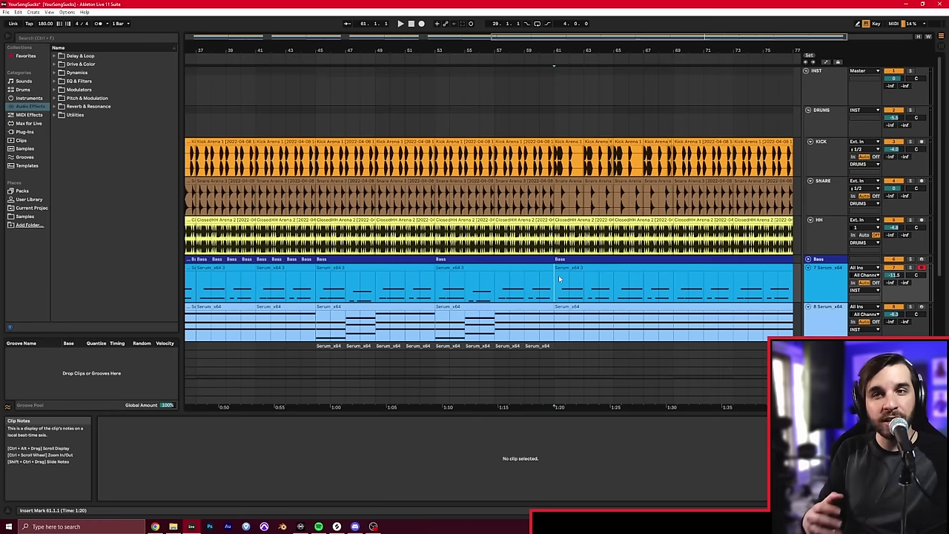
scroll(560, 277, "down", 1)
left_click_drag(611, 50, 500, 58)
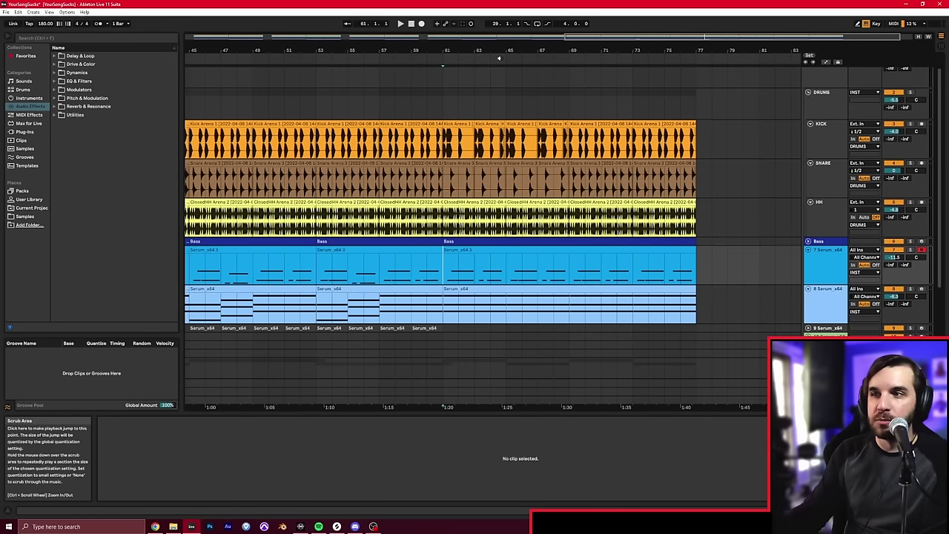
left_click_drag(500, 58, 640, 58)
scroll(645, 342, "down", 1)
scroll(645, 341, "down", 1)
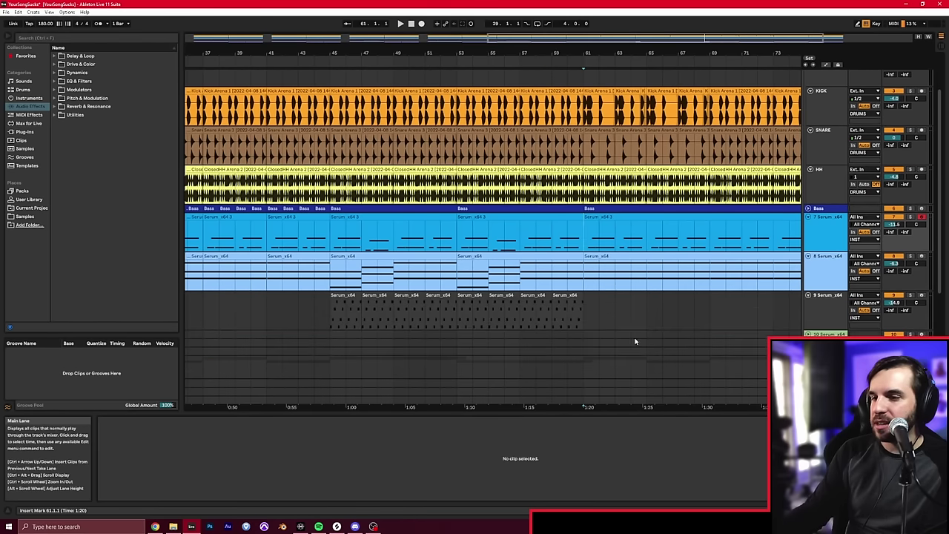
Play the song from bar 41 through the 9 Serum clips and set that track's volume to -11.5
left_click(331, 316)
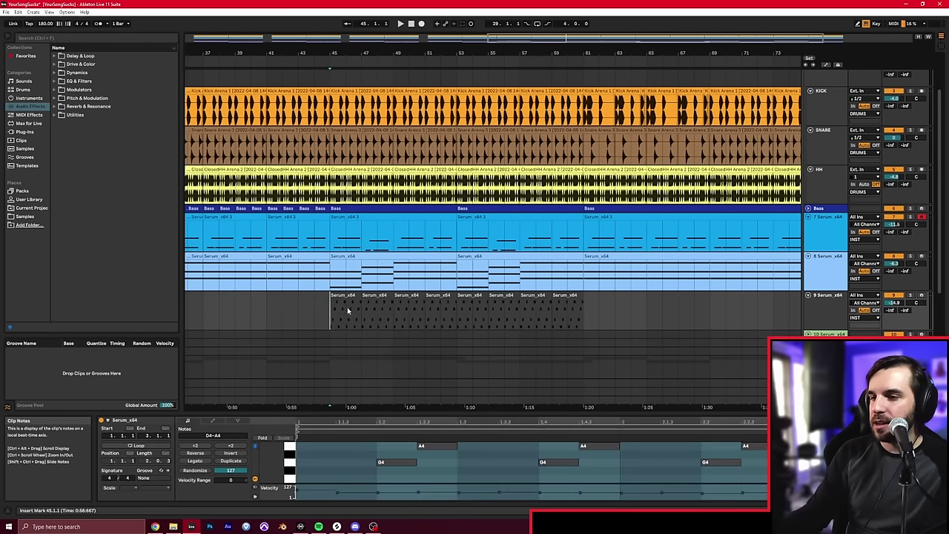
left_click(287, 321)
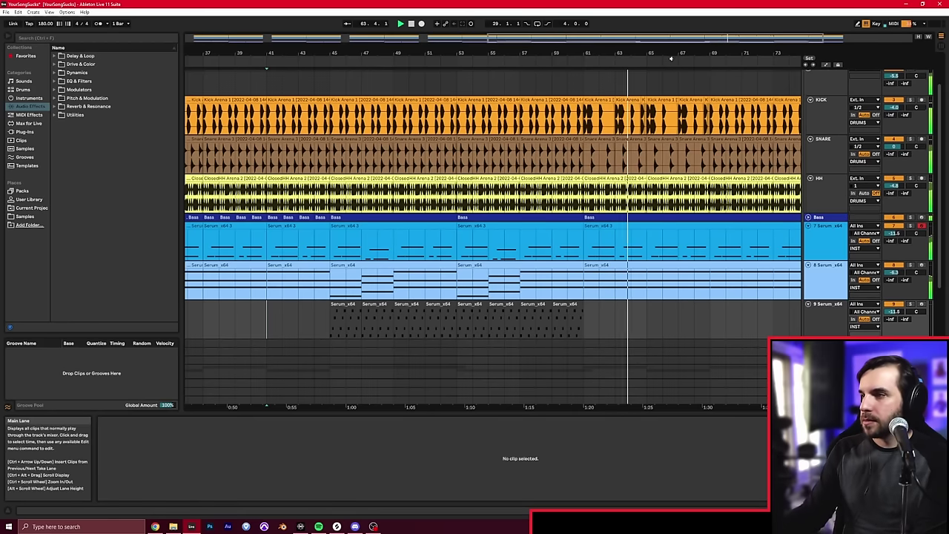
Deactivate the 8 Serum clip that starts at bar 61 and play the transition from bar 59
left_click_drag(651, 52, 525, 50)
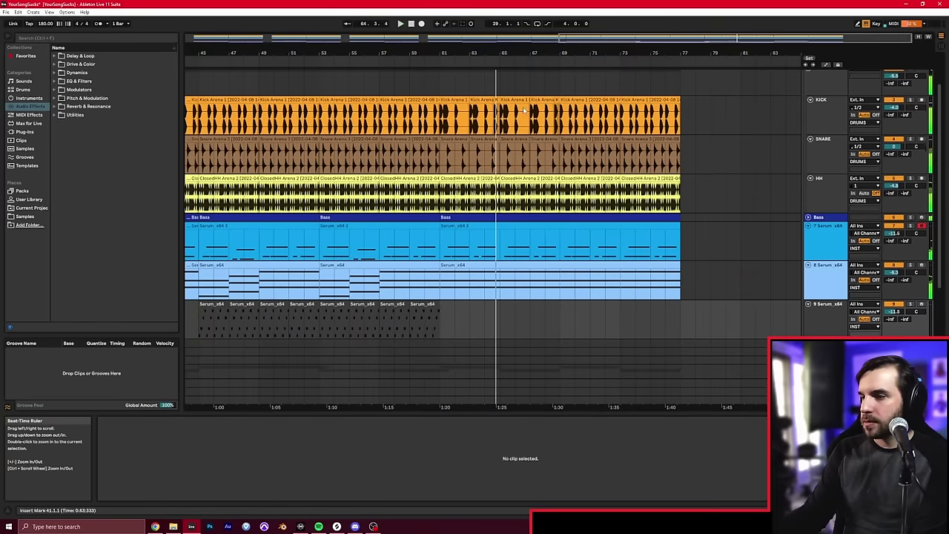
left_click(530, 281)
key("0")
key("space")
left_click(553, 280)
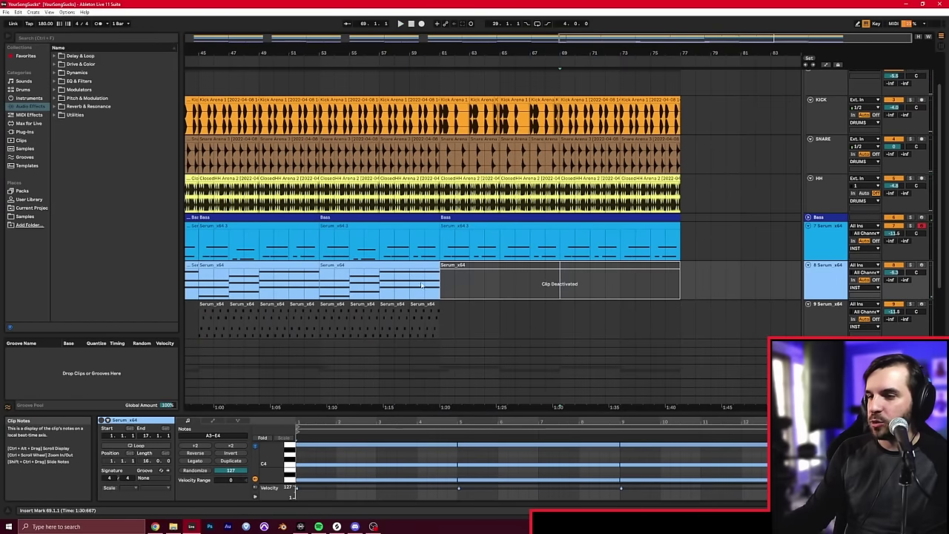
left_click(411, 256)
key("space")
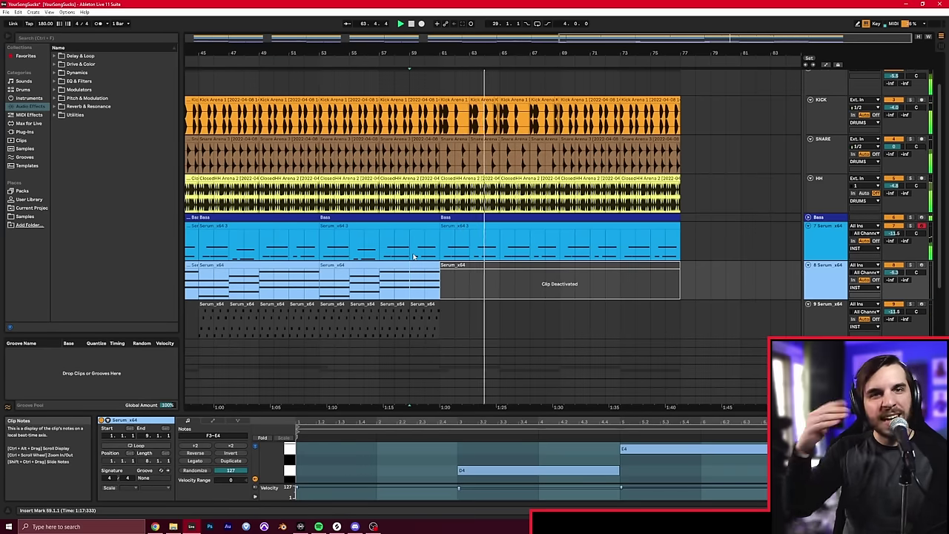
Split the deactivated 8 Serum clip at bar 69, reactivate its second half and play through to the end of the song
left_click(561, 284)
key("ctrl+e")
key("0")
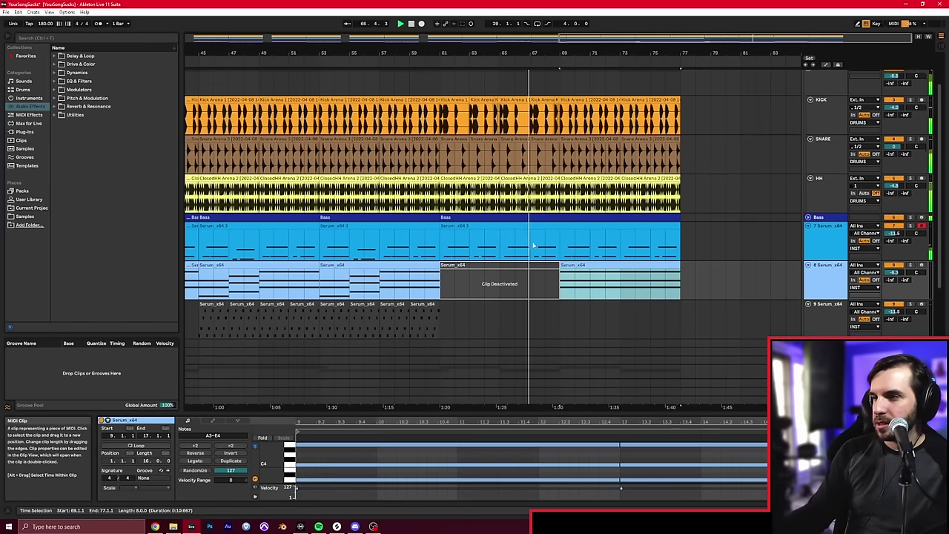
left_click(695, 154)
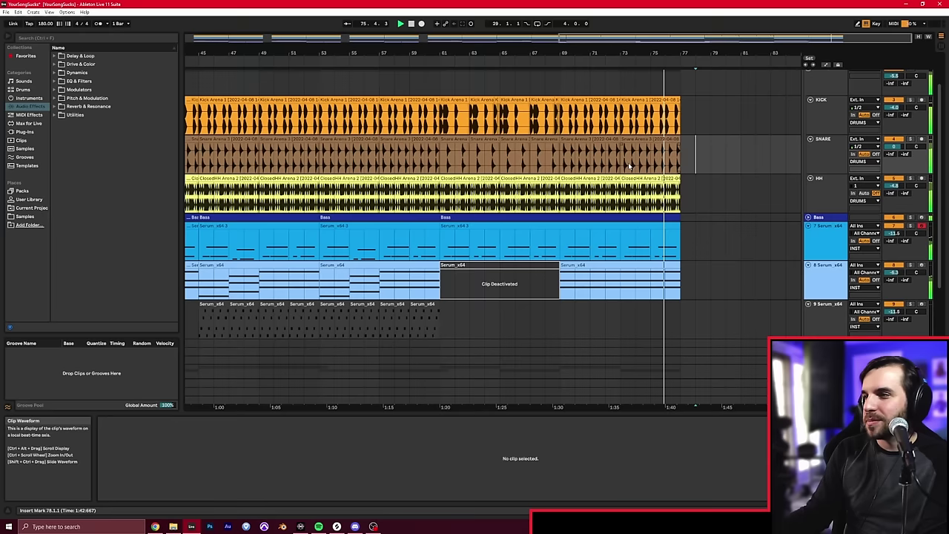
key("space")
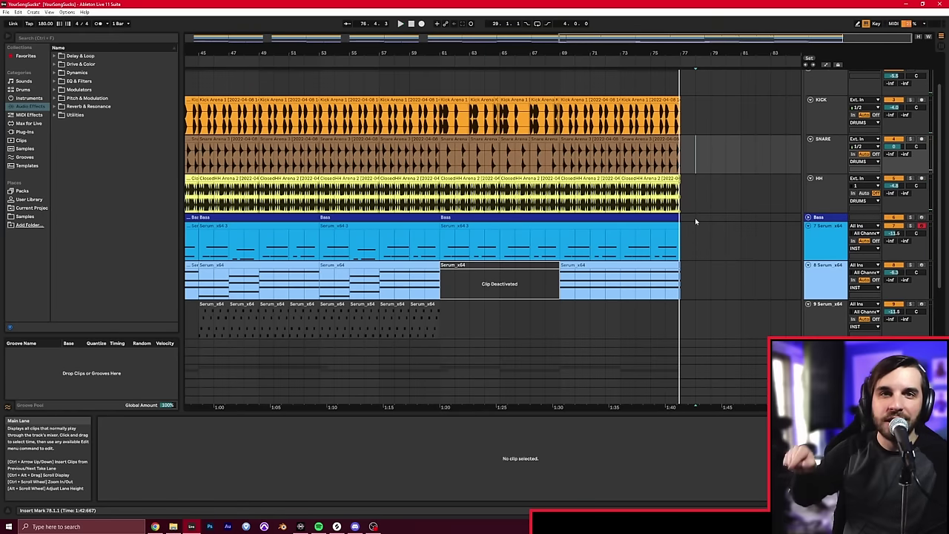
Add KSHMR_Short_Sweep_08.wav from the Splice likes to a new audio track below VOX2, ending at bar 61
scroll(700, 249, "down", 4)
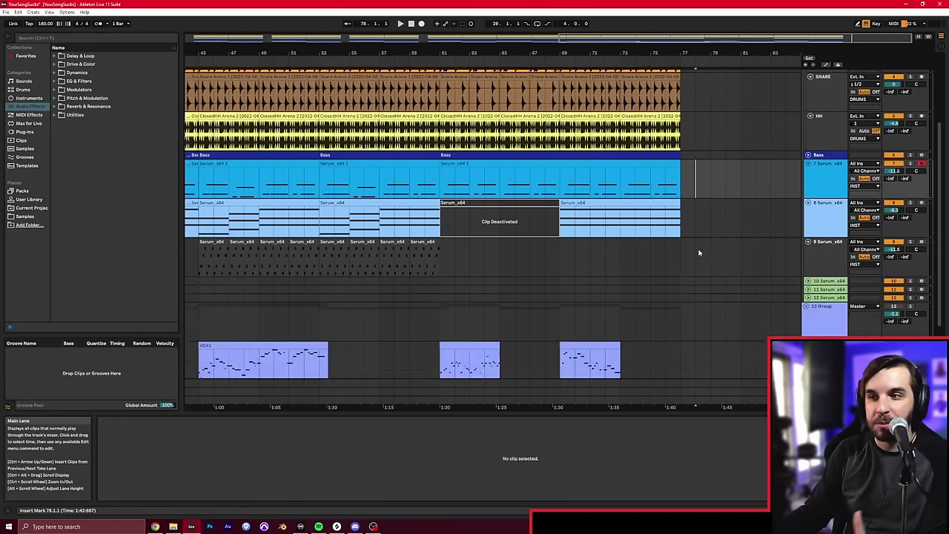
left_click(700, 251)
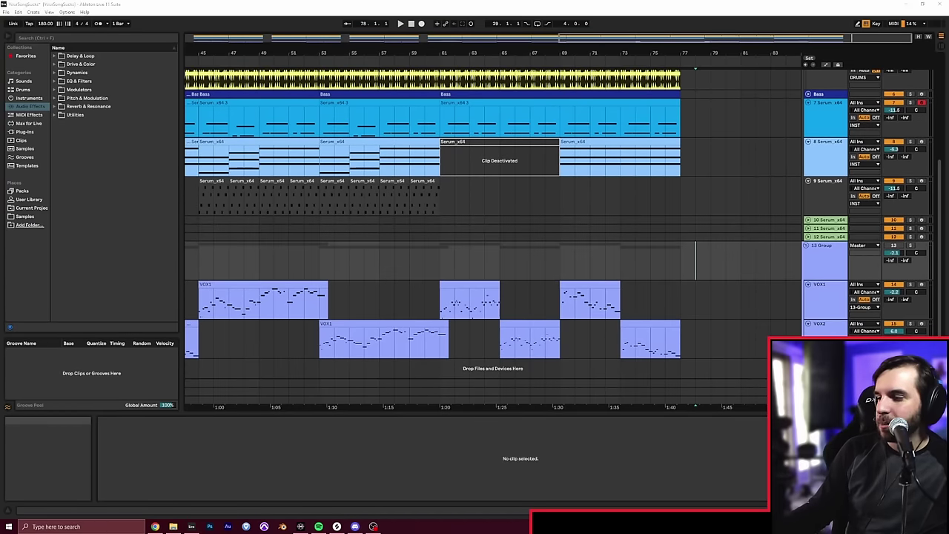
left_click(337, 527)
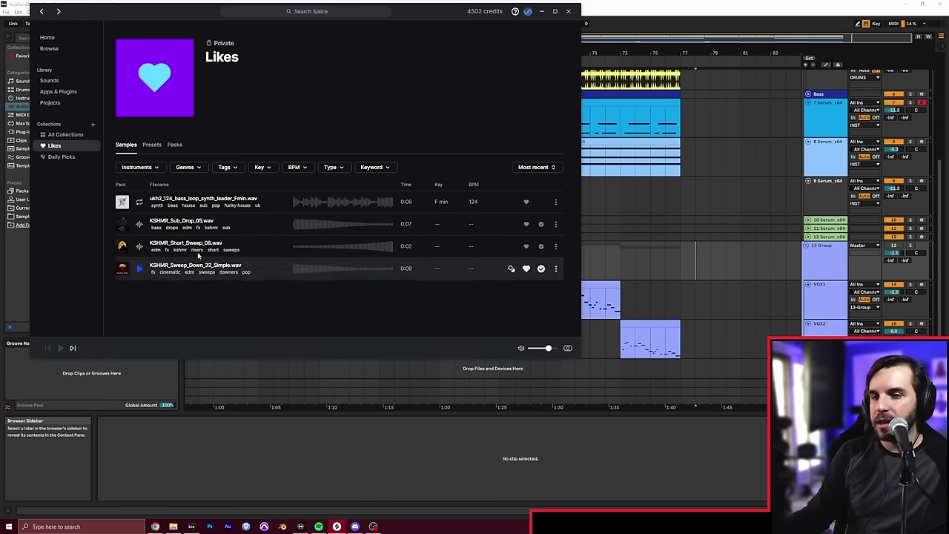
left_click_drag(195, 245, 429, 346)
Place the playback start at bar 59 and lower the KSHMR sweep track's volume to -11.1 dB
left_click(411, 354)
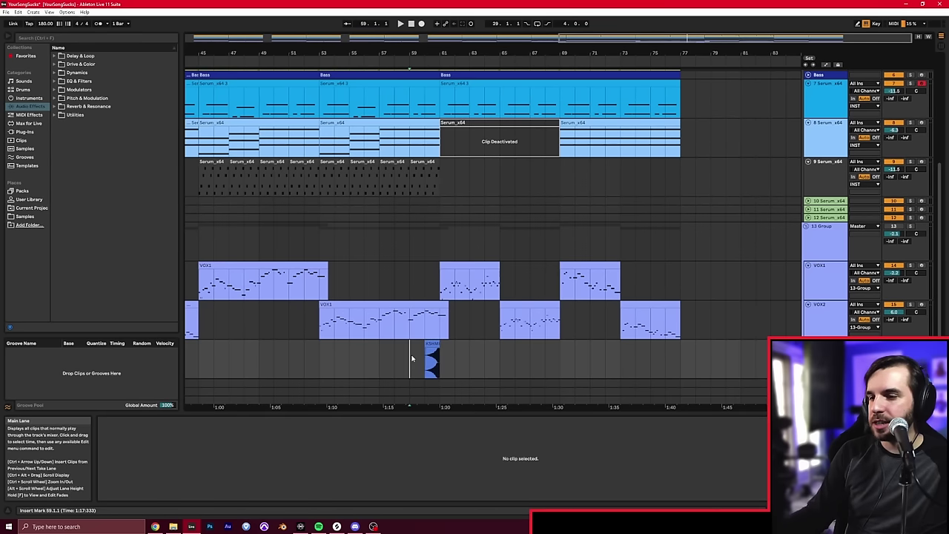
scroll(470, 339, "down", 1)
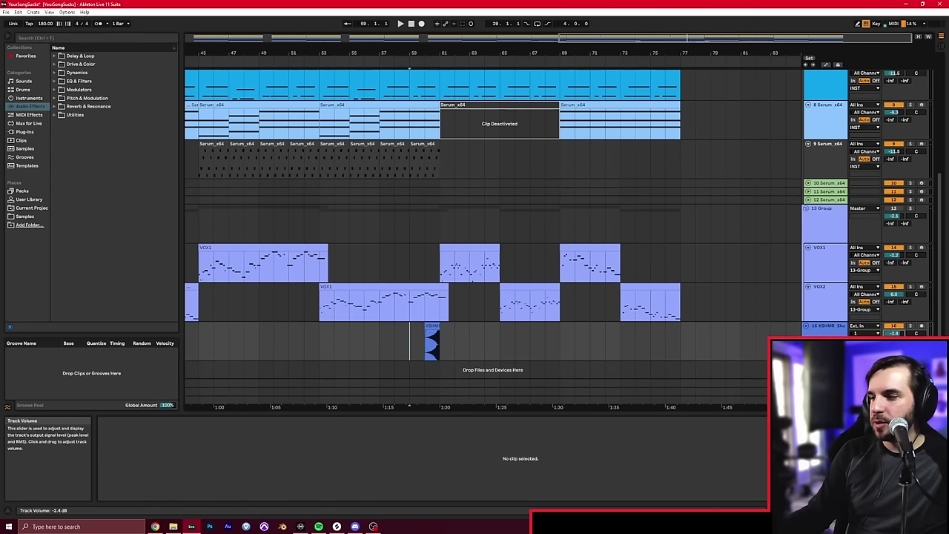
scroll(392, 263, "up", 3)
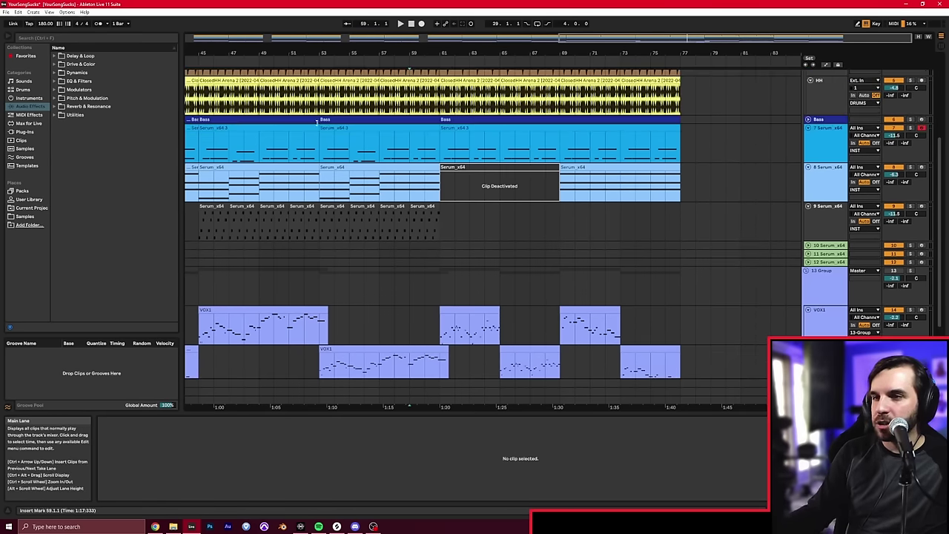
scroll(434, 272, "down", 3)
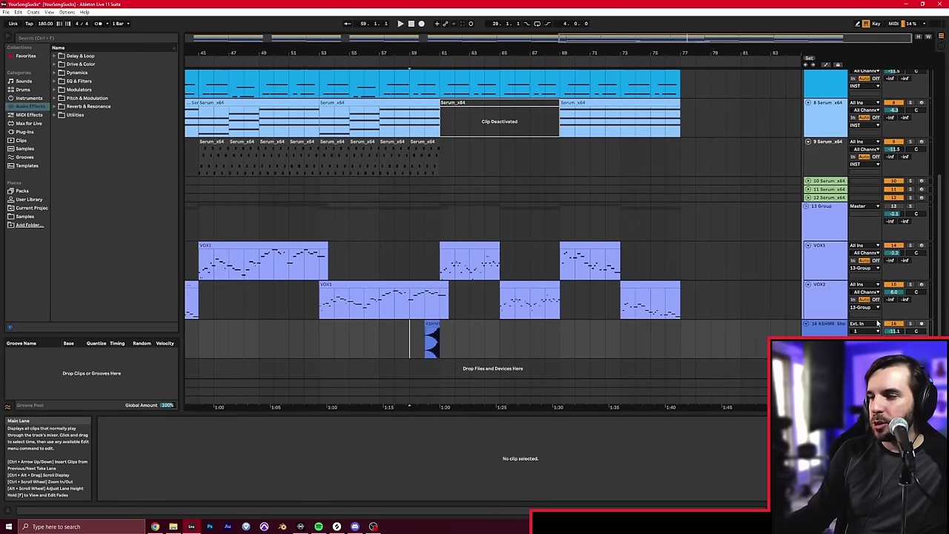
Set the KSHMR sweep track's volume to -13.0 dB and play the transition into bar 61 from bar 59
left_click_drag(895, 330, 895, 332)
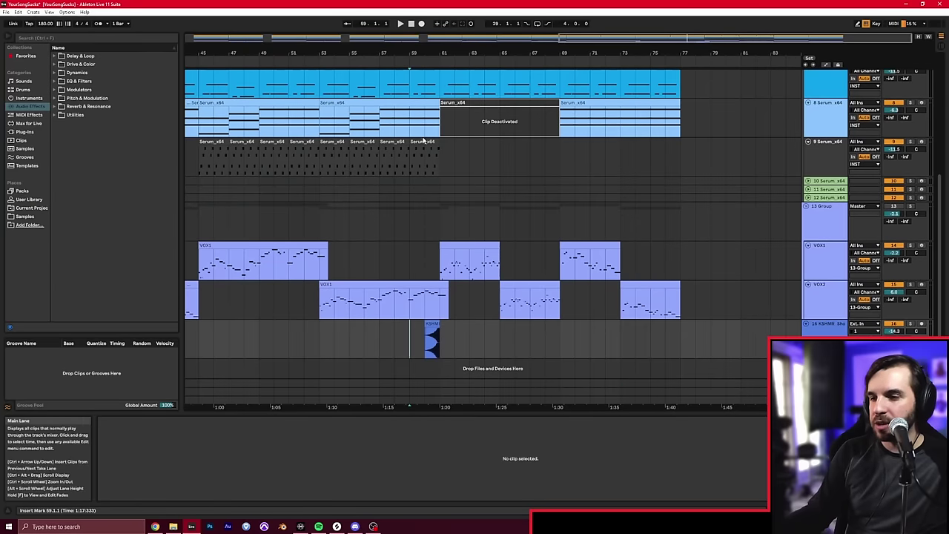
left_click_drag(426, 44, 427, 51)
key("space")
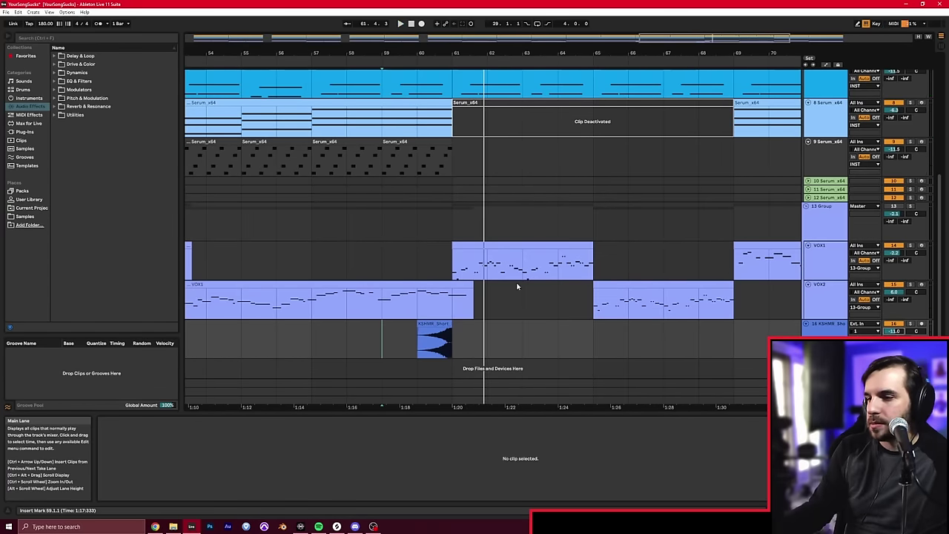
key("space")
key("space")
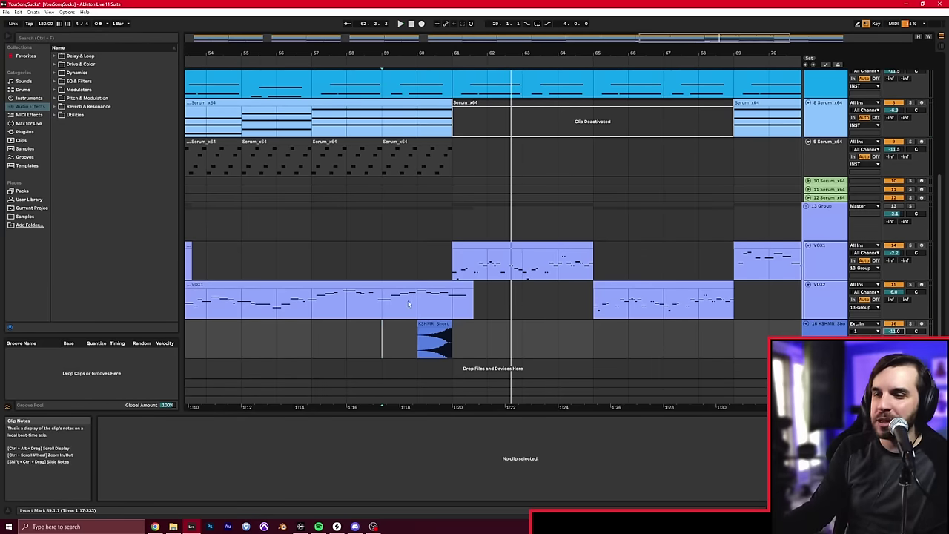
Play the transition from bar 57 with the short sweep clip deactivated for comparison, and reactivate the clip
left_click(312, 335)
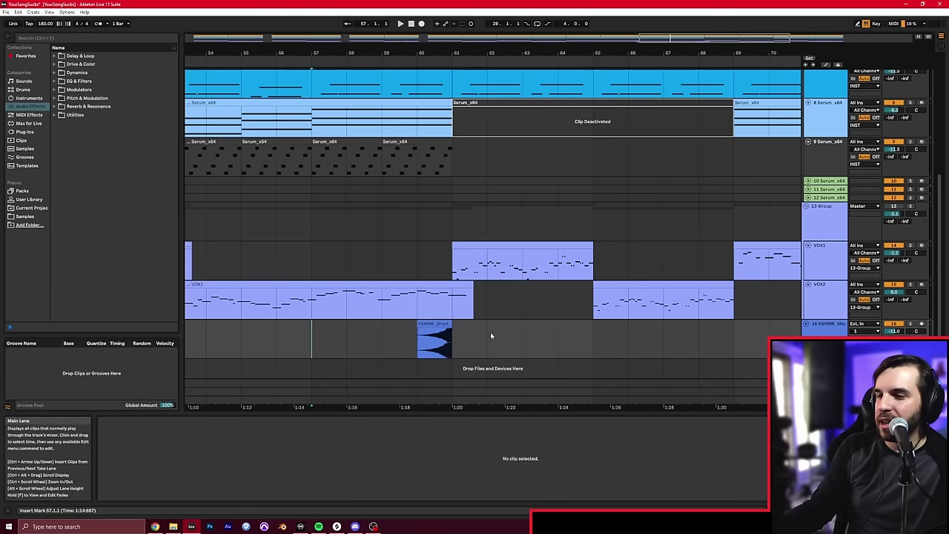
left_click(434, 337)
key("0")
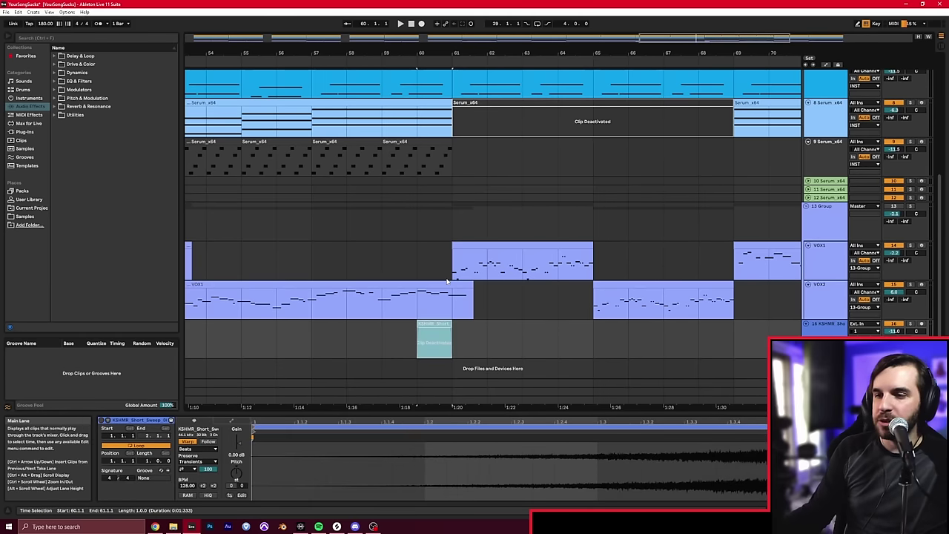
left_click(312, 338)
key("space")
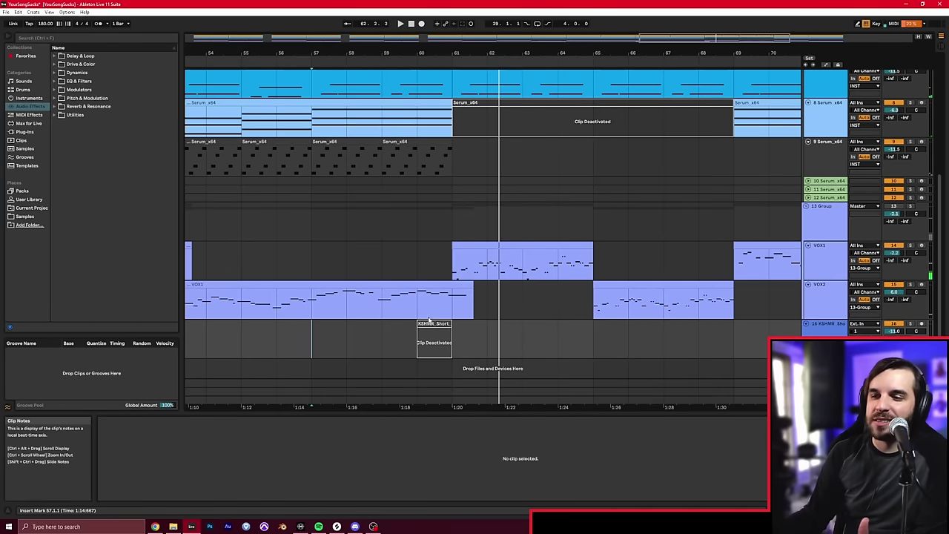
left_click(434, 341)
key("0")
key("space")
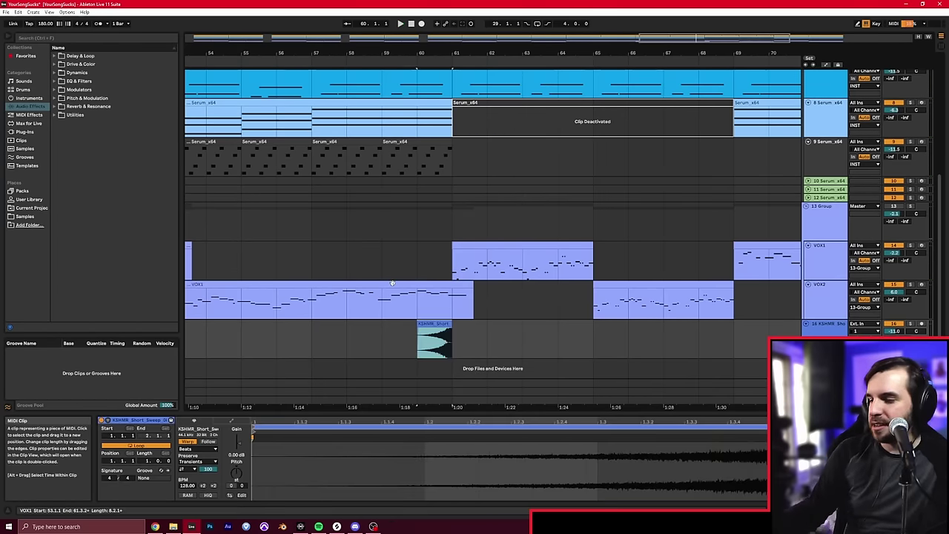
Add KSHMR_Sweep_Down_32_Simple.wav from the Splice likes to a new audio track at bar 61 and play from bar 57
left_click(312, 330)
key("alt+Tab")
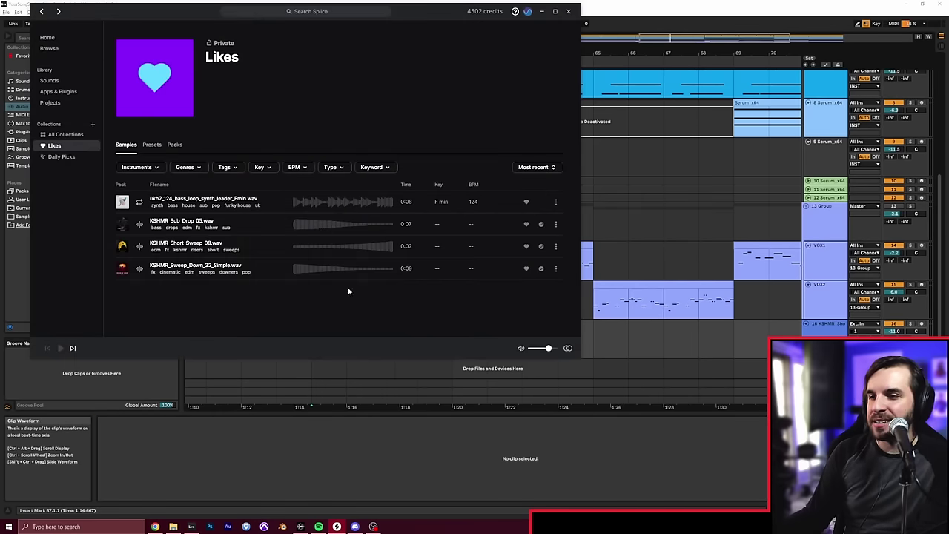
mouse_move(205, 270)
left_mouse_down()
mouse_move(424, 337)
mouse_move(460, 369)
left_mouse_up()
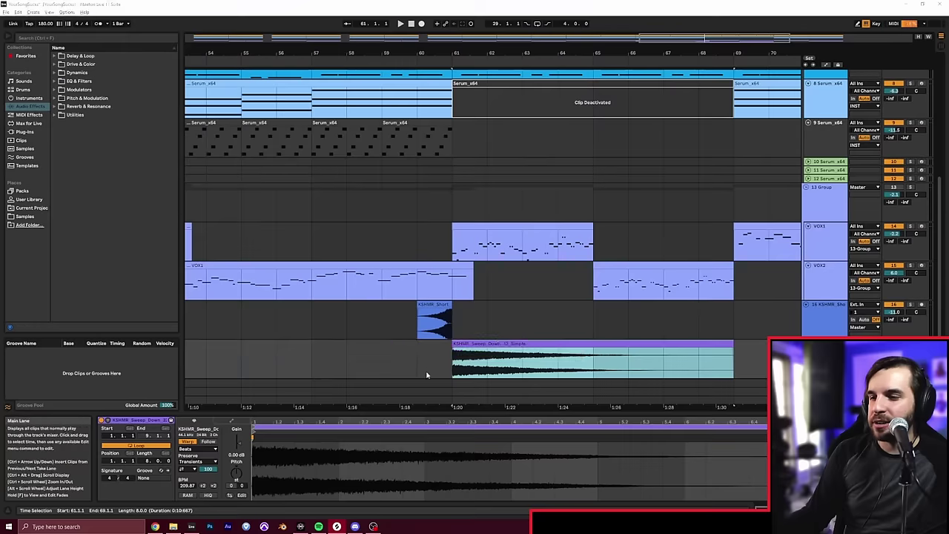
left_click(312, 330)
key("space")
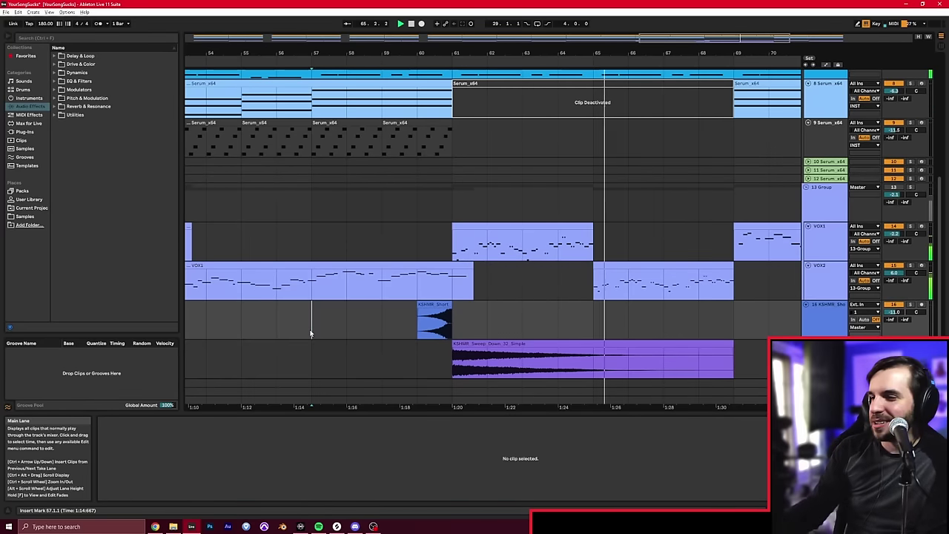
scroll(572, 54, "down", 5)
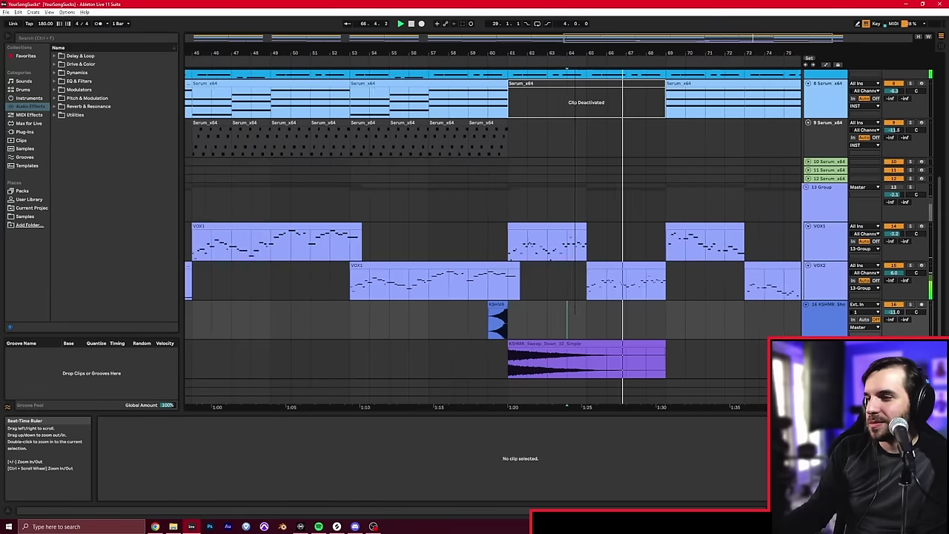
key("space")
Copy the short sweep and down sweep spanning bars 60 to 69 to bar 44 and play from bar 43
left_click(517, 315)
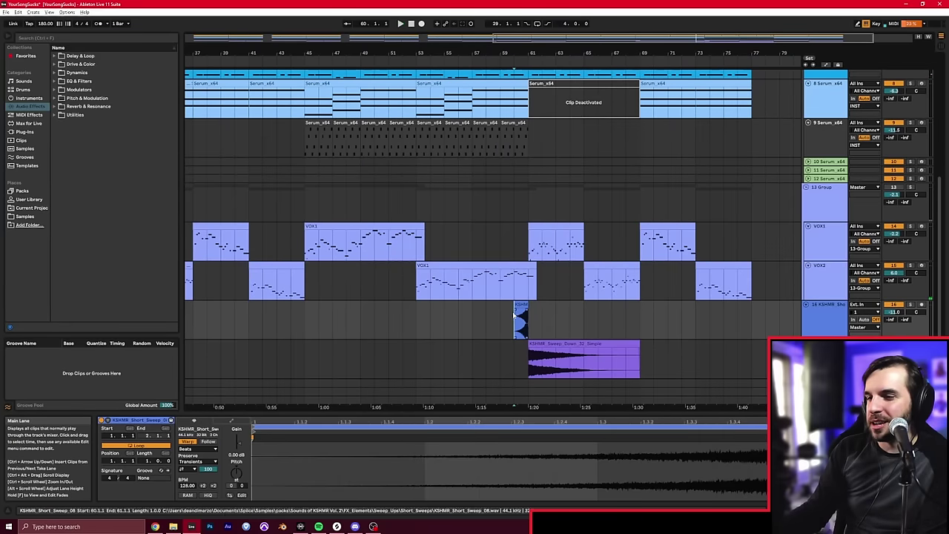
left_click_drag(427, 52, 468, 52)
key("alt+Tab")
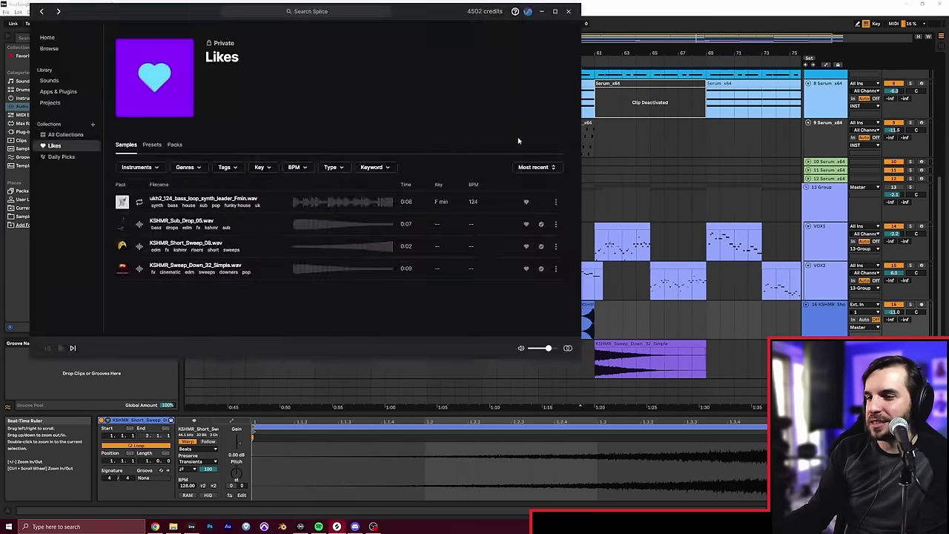
key("alt+Tab")
left_click_drag(583, 319, 695, 351)
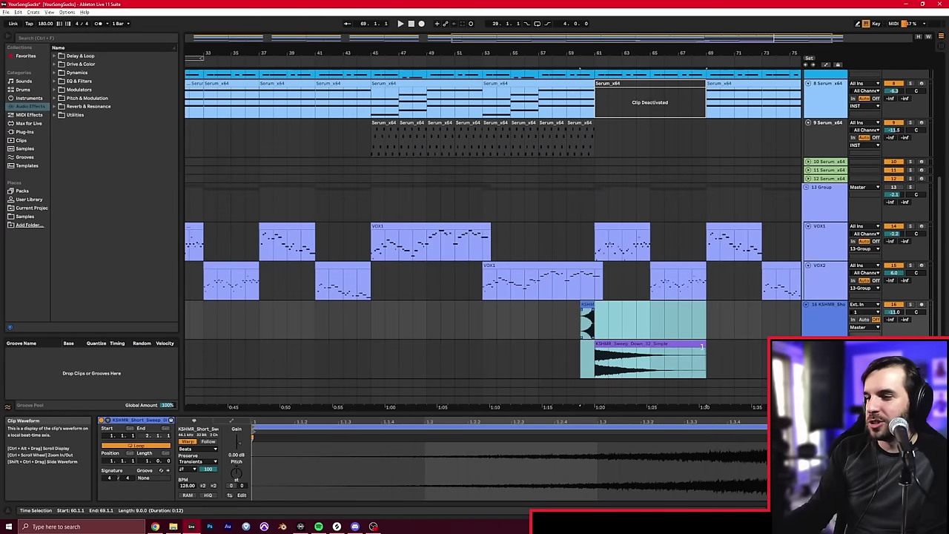
left_click(361, 319)
key("ctrl+v")
left_click(329, 319)
scroll(351, 317, "left", 2)
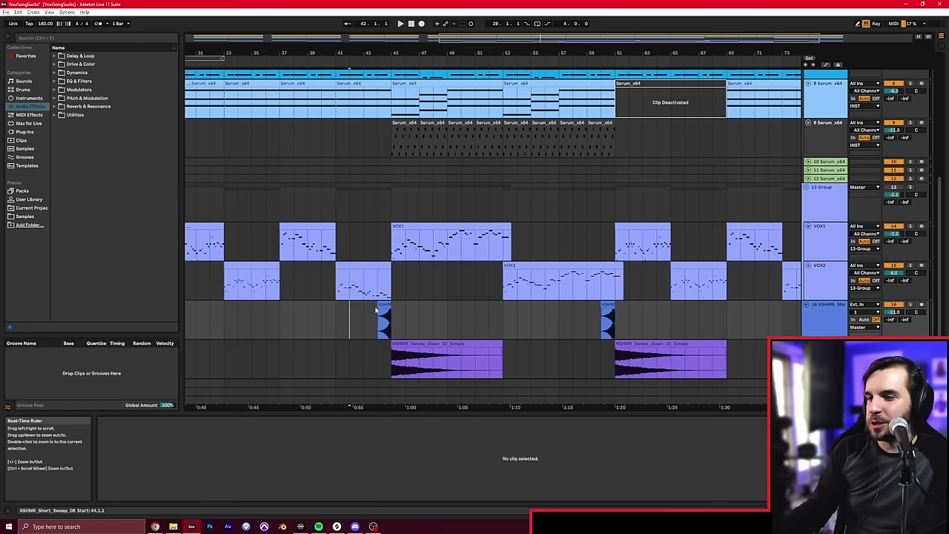
key("space")
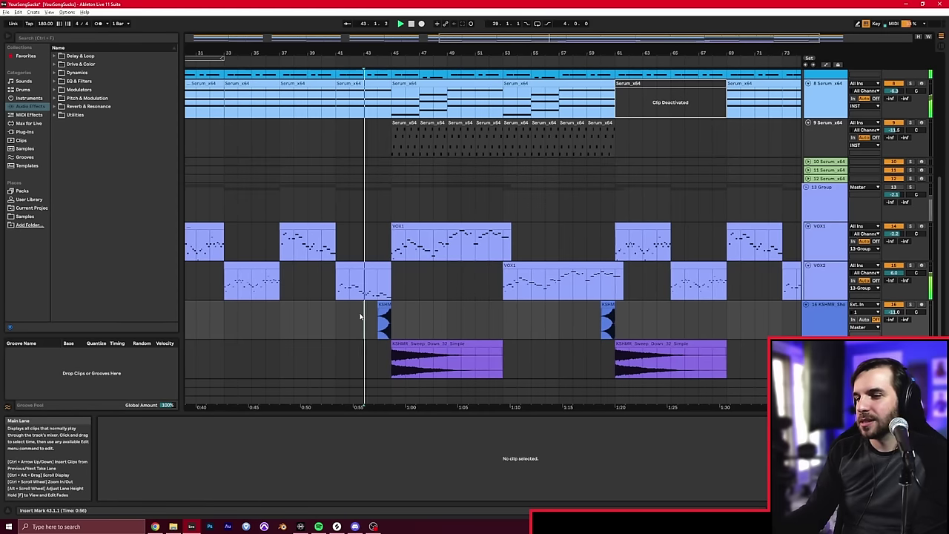
Paste another short sweep at bar 52 and down sweep at bar 53, and listen through the transition
left_click(443, 320)
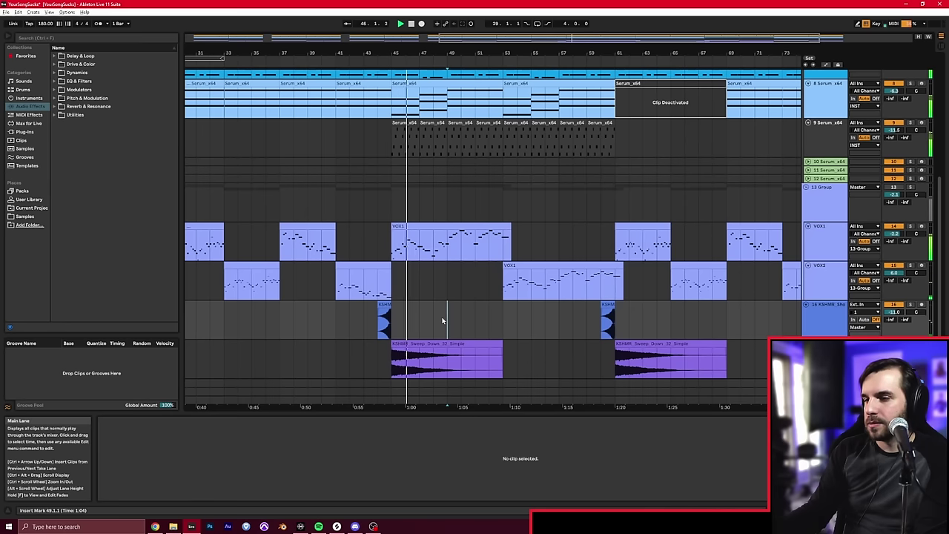
left_click(490, 318)
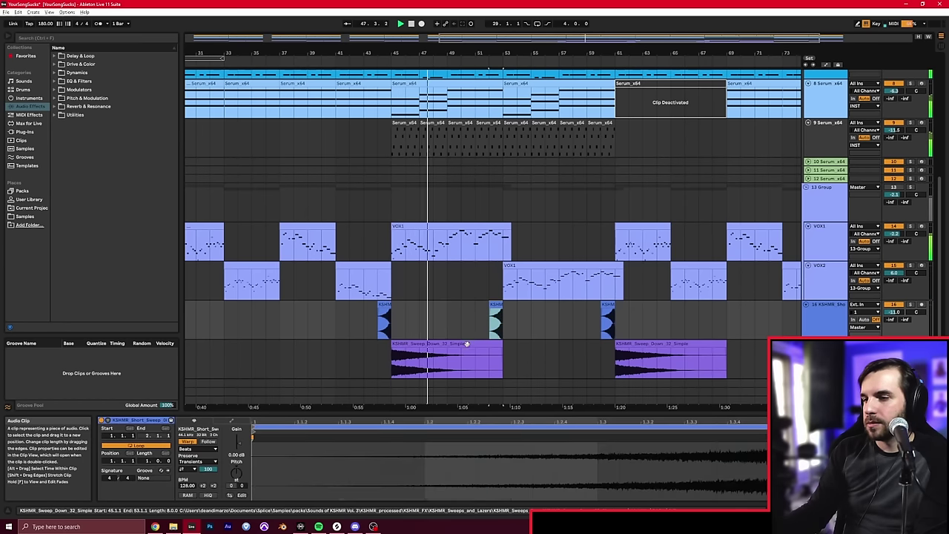
key("ctrl+v")
left_click(462, 321)
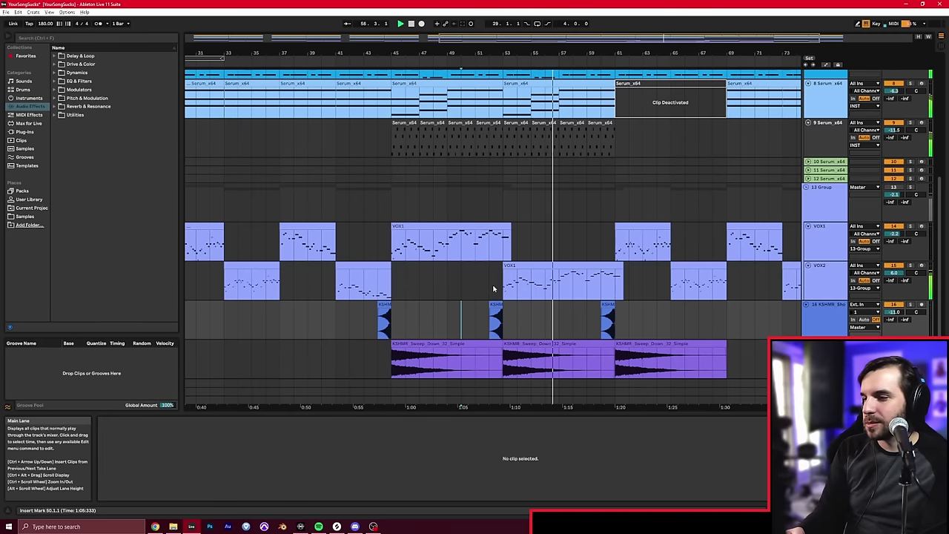
key("space")
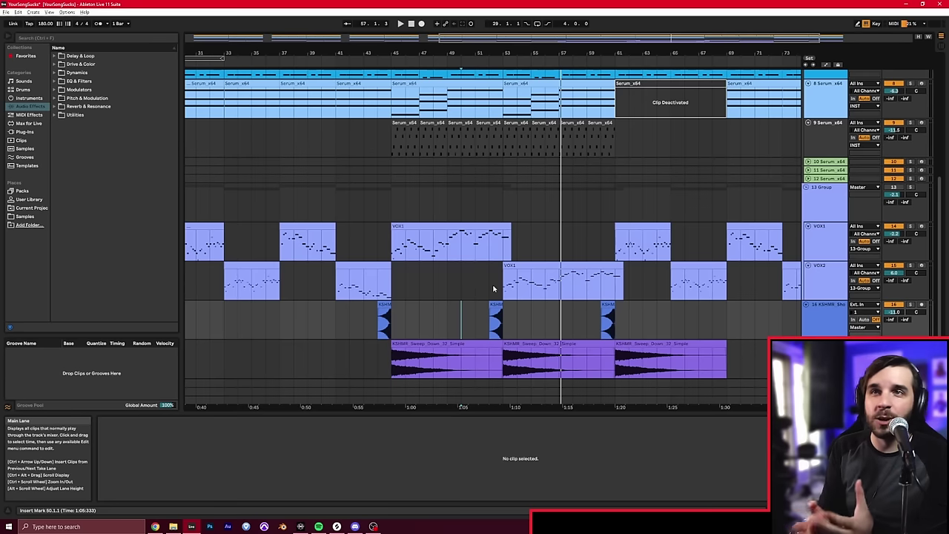